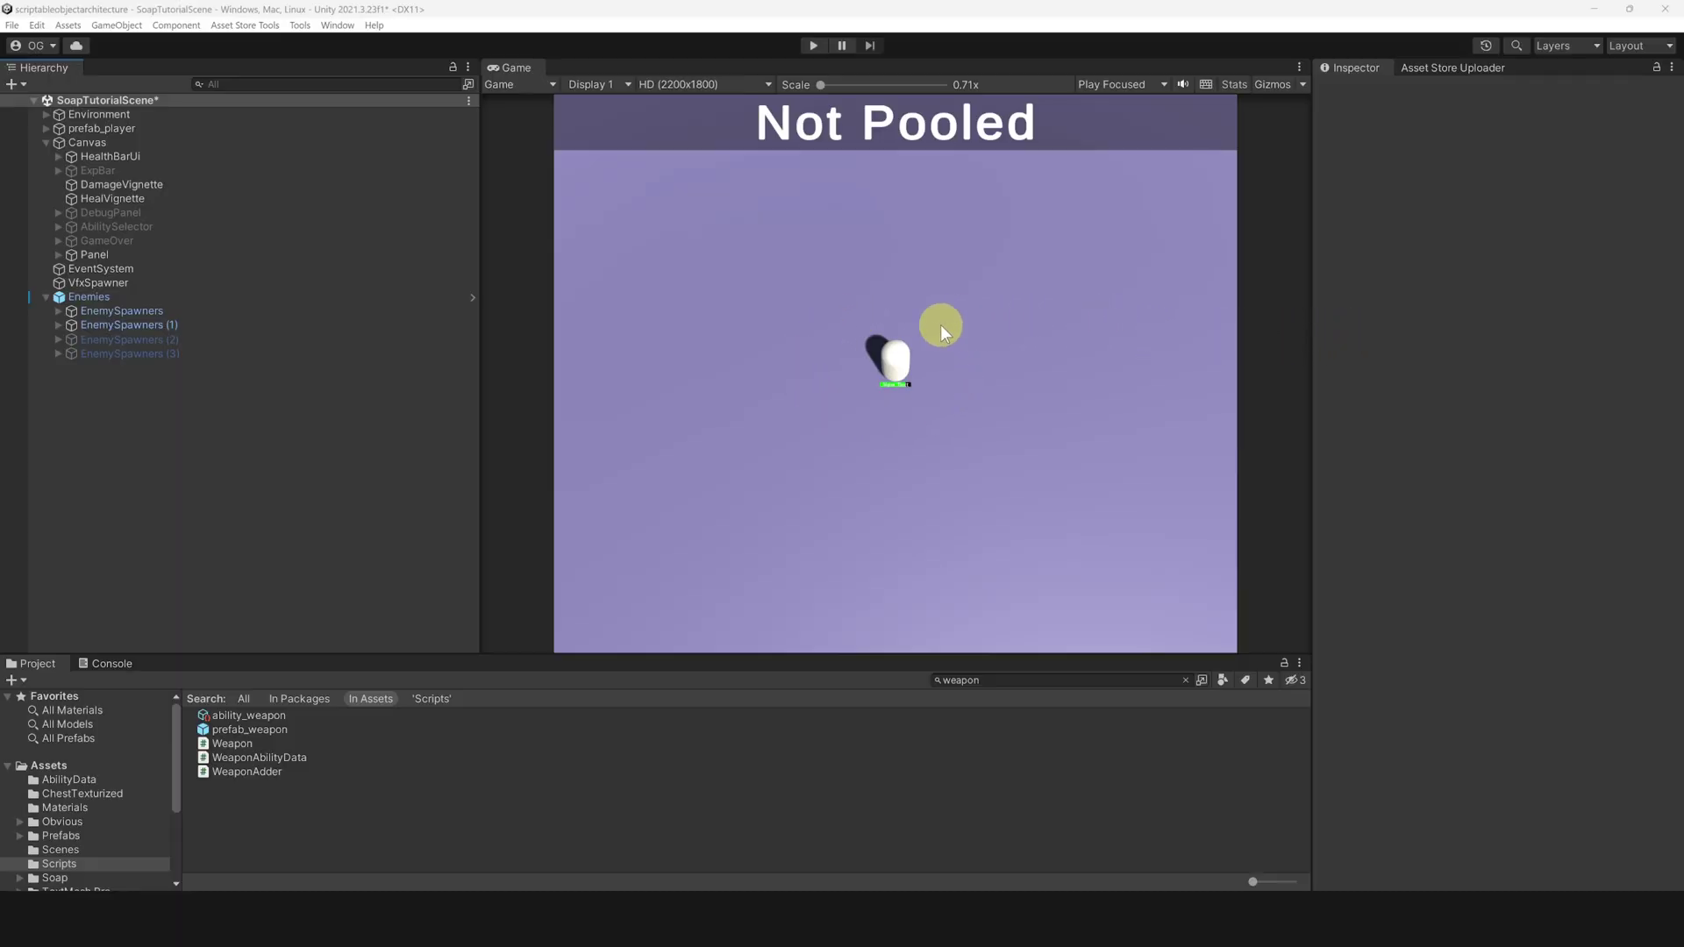
Step: Enter Play mode, stop with Ctrl+P, then restart the Not Pooled scene with enemies spawning
{"action": "left_click", "coordinate": [814, 46]}
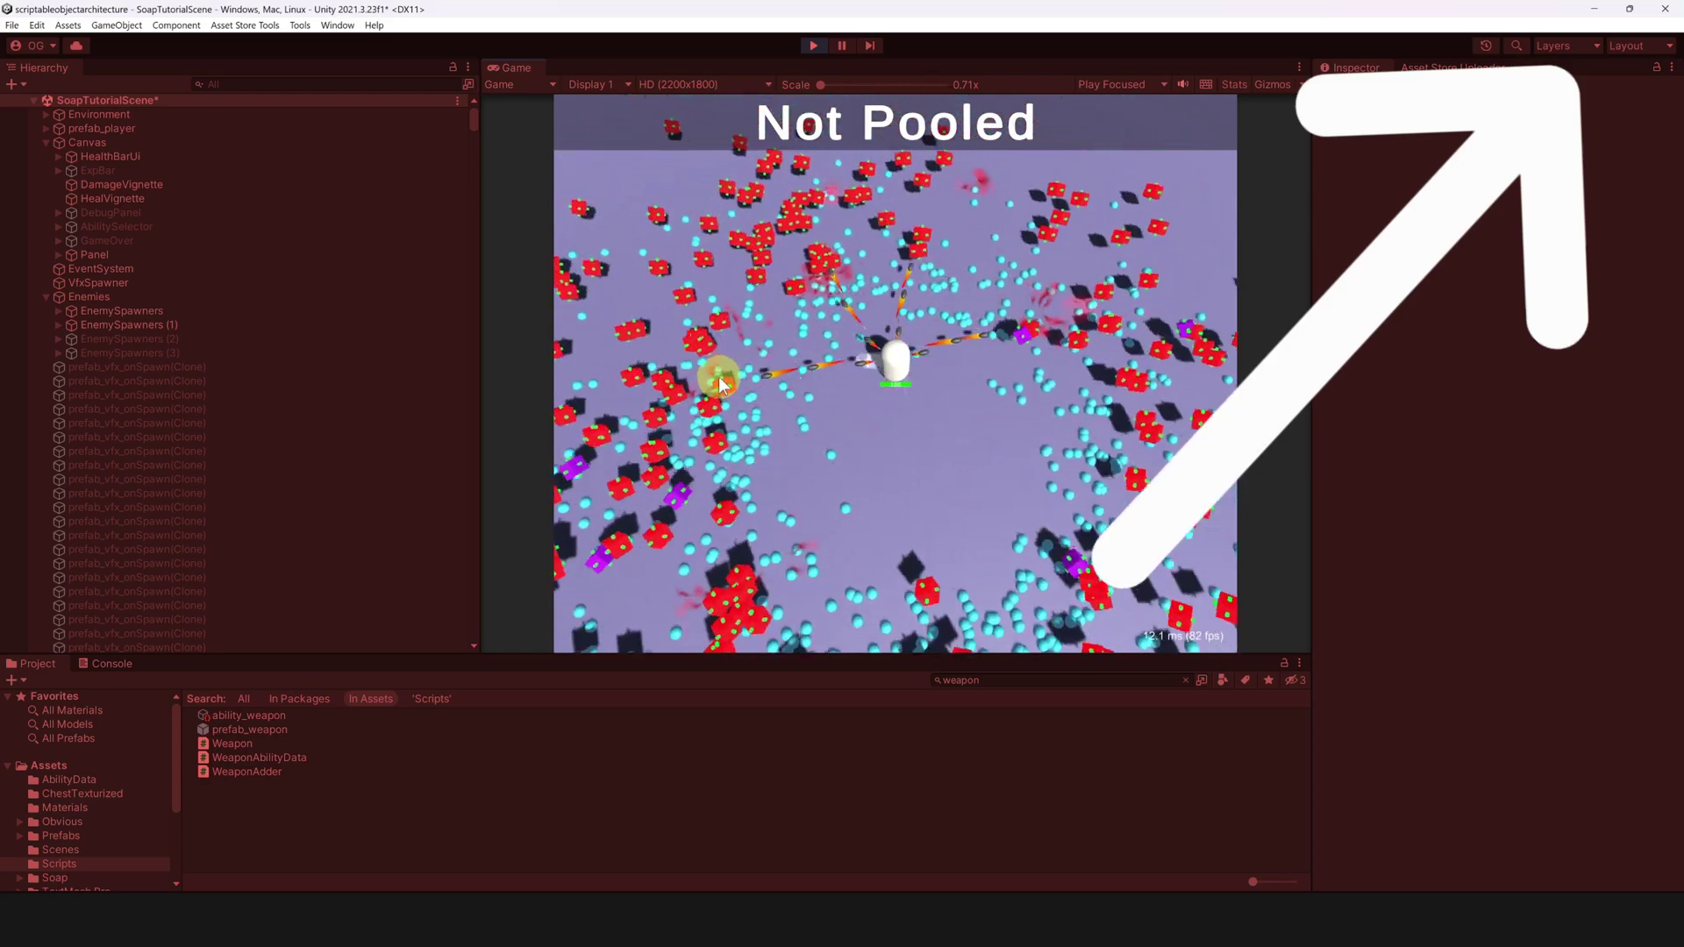
{"action": "key", "text": "ctrl+p"}
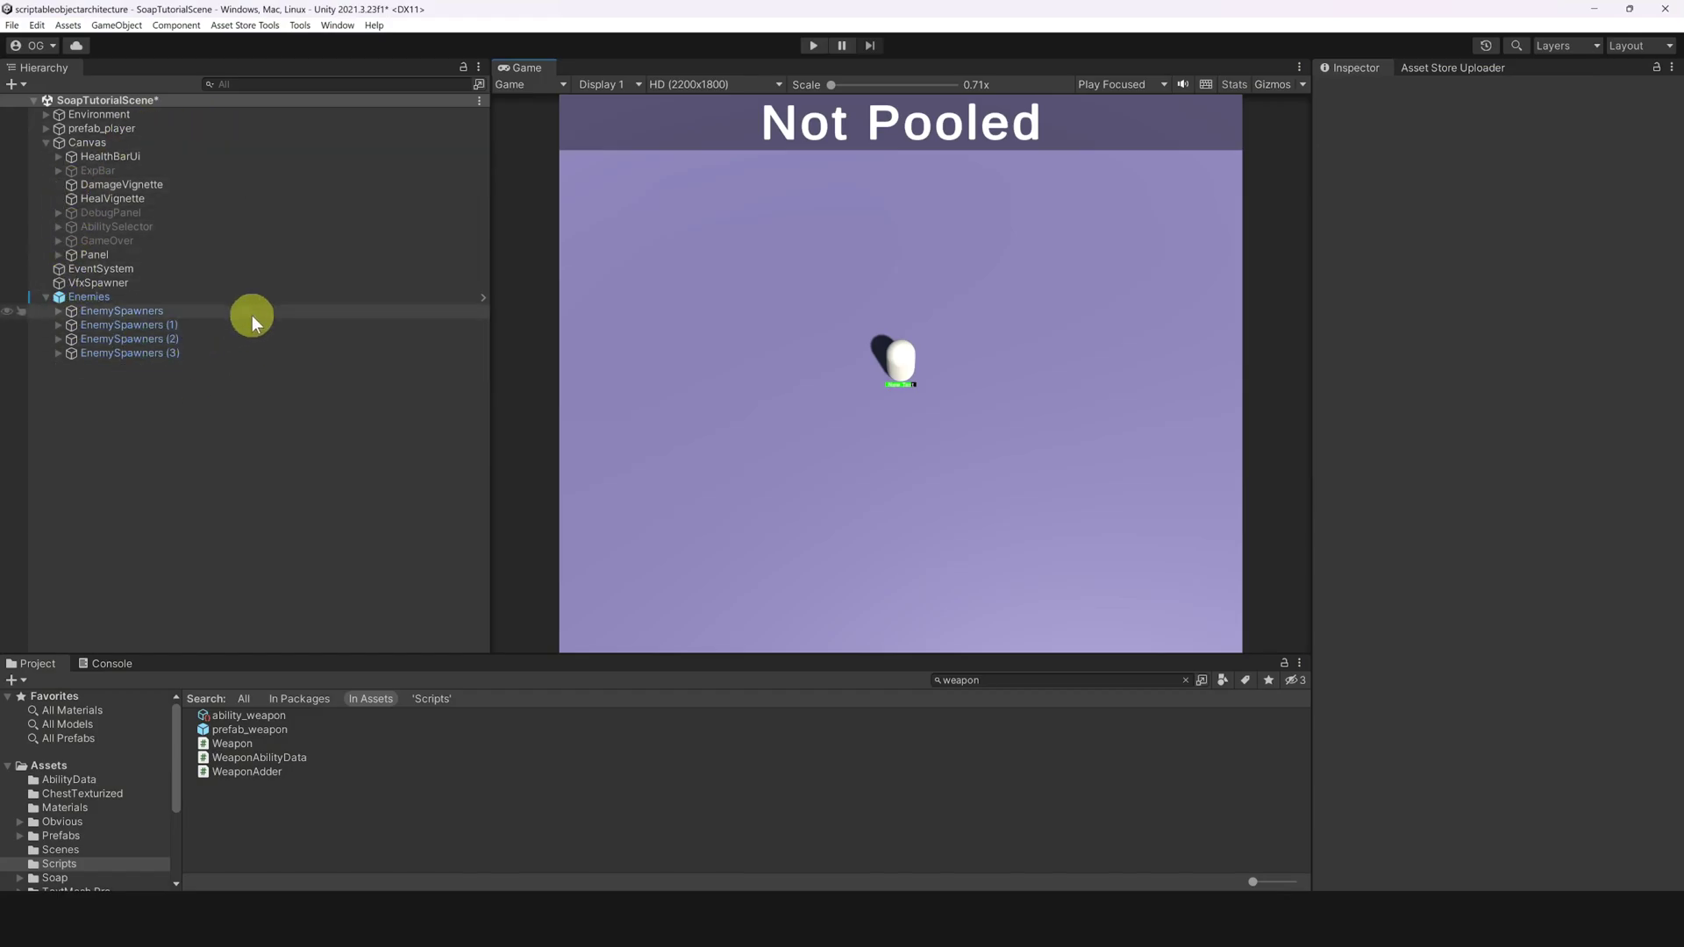
{"action": "left_click", "coordinate": [816, 48]}
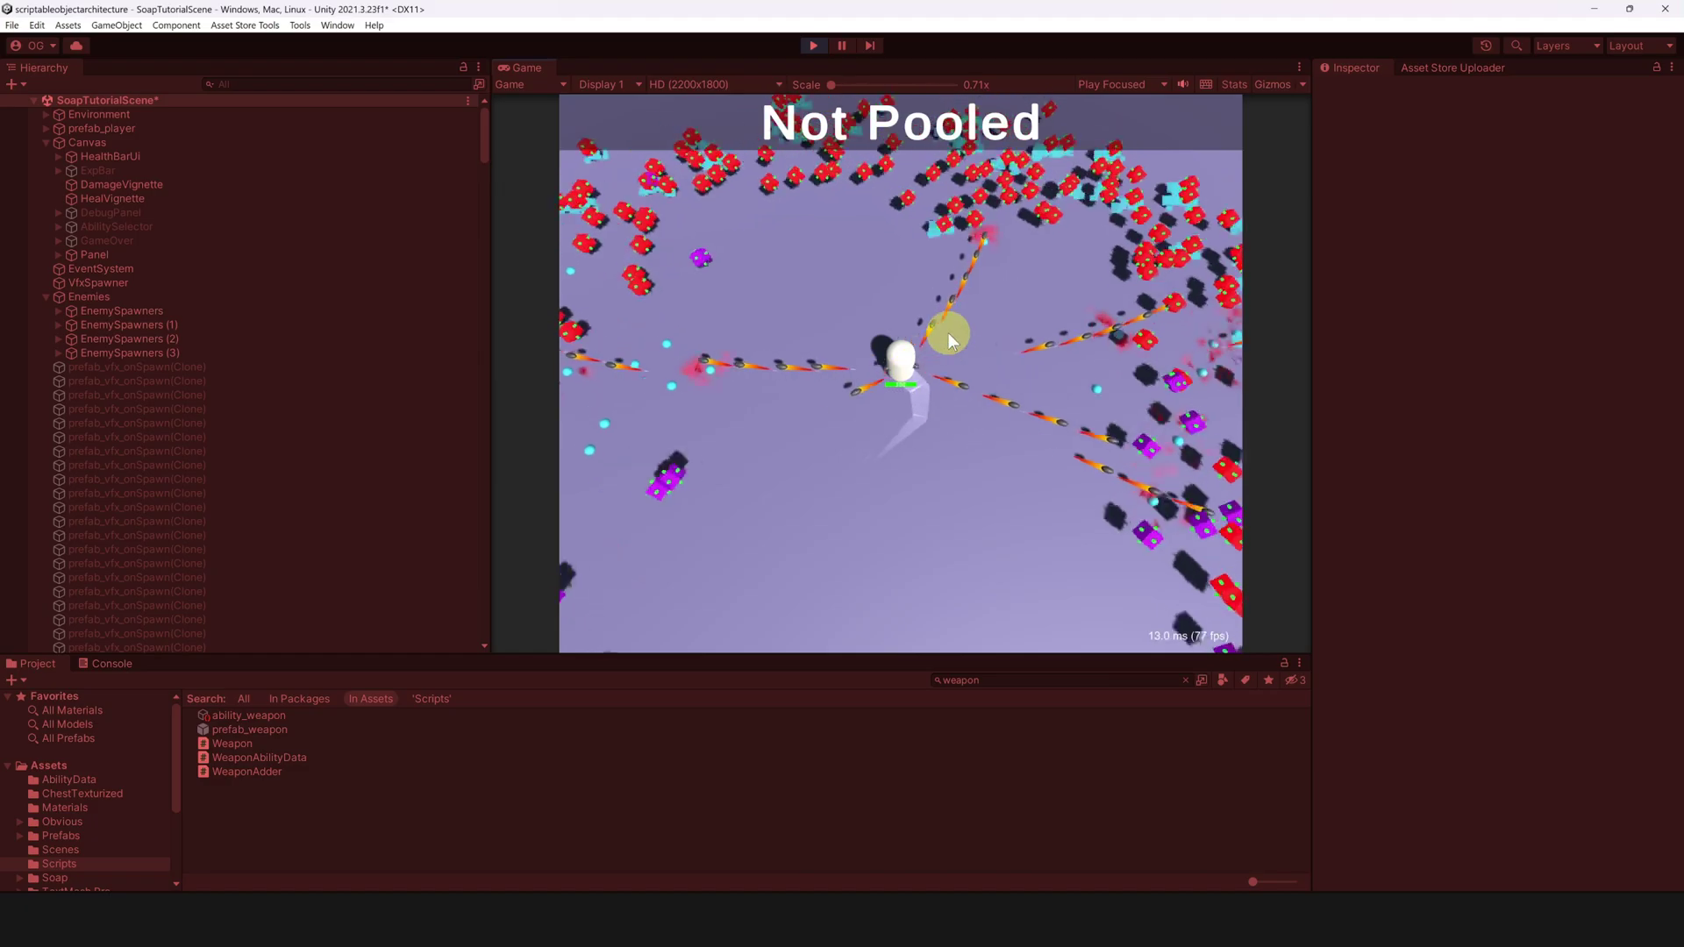
Step: Open the Profiler during play, select a CPU Usage frame and expand PlayerLoop's script update calls
{"action": "key", "text": "ctrl+7"}
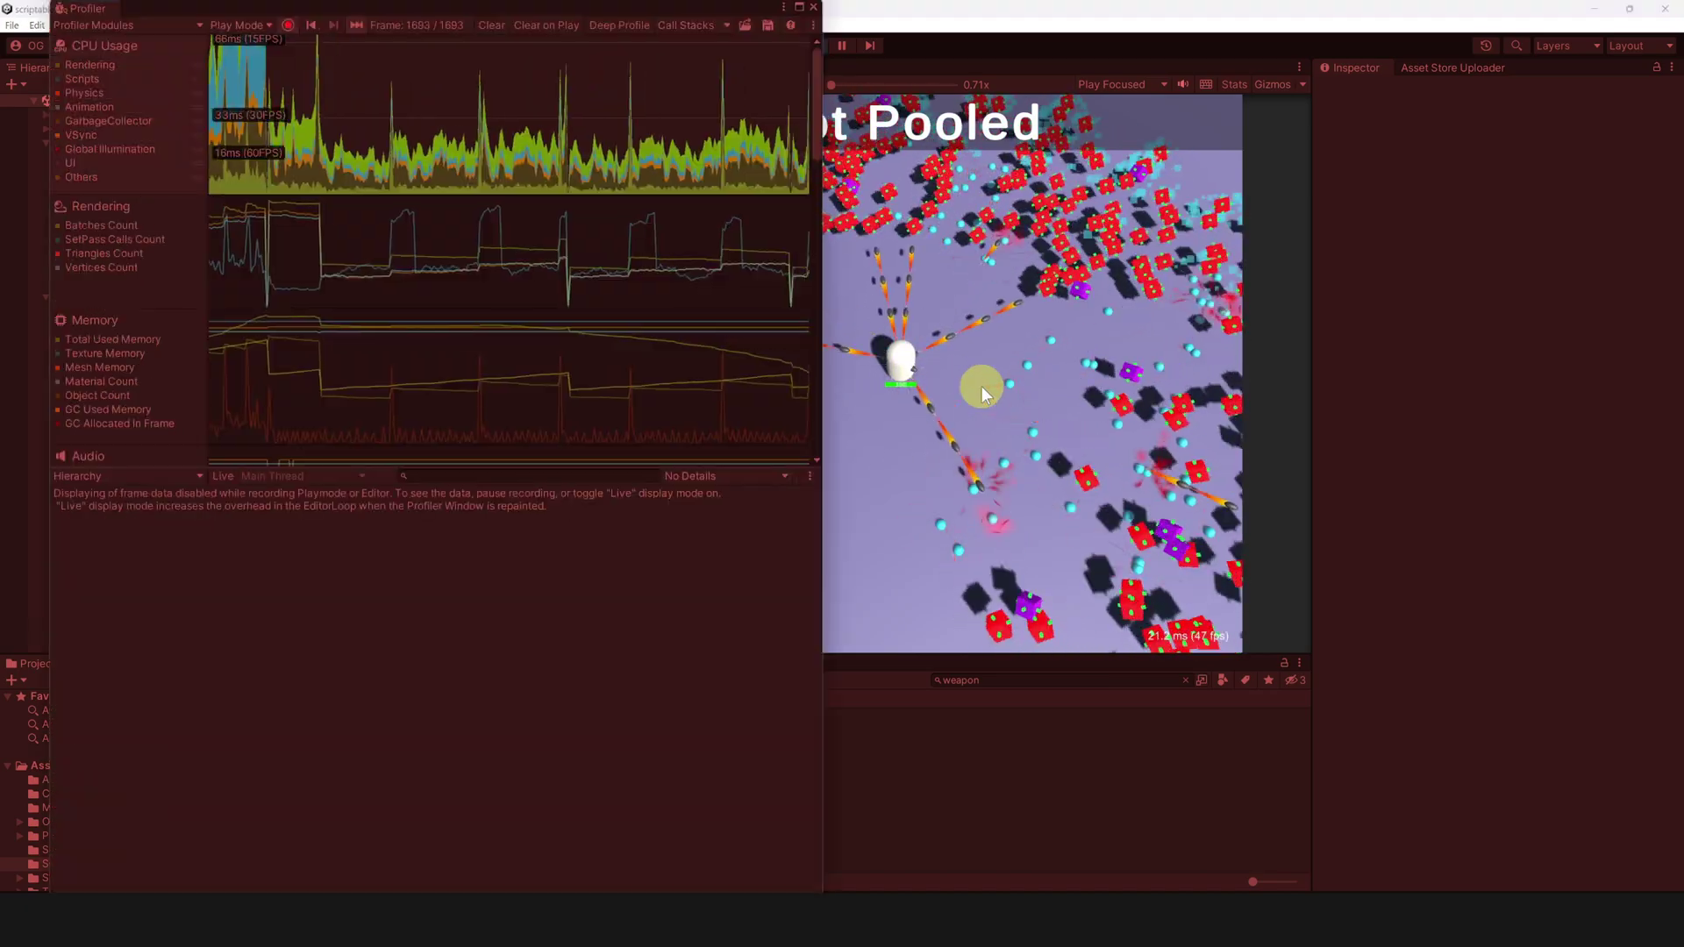
{"action": "left_click", "coordinate": [572, 151]}
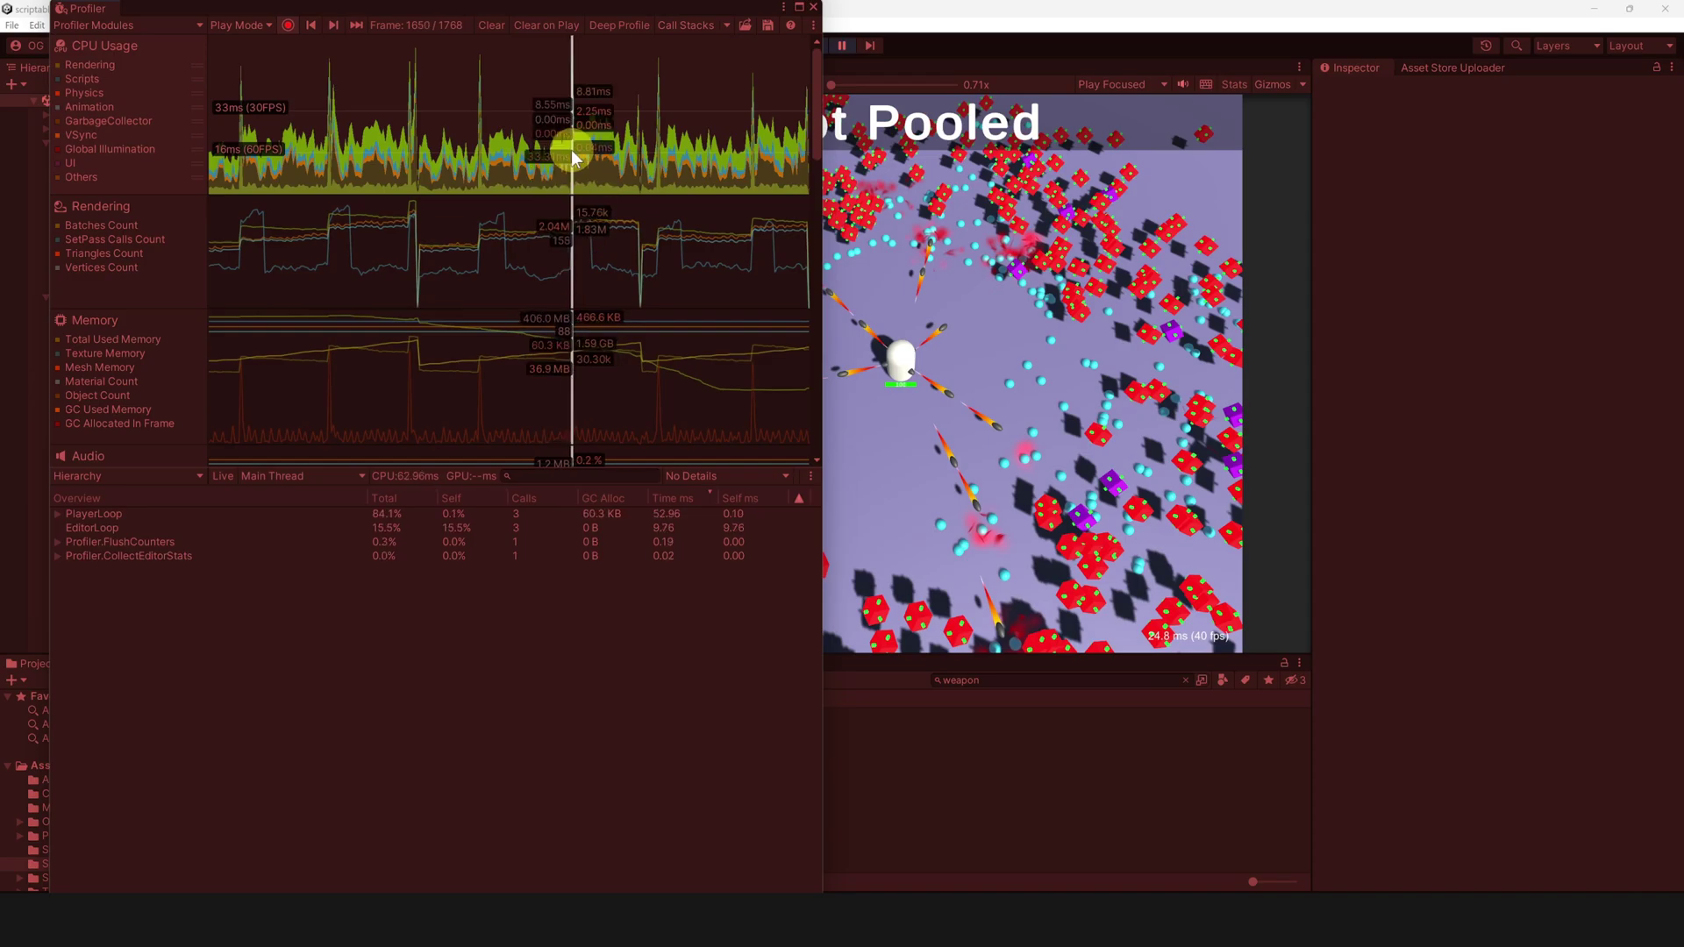
{"action": "double_click", "coordinate": [618, 514]}
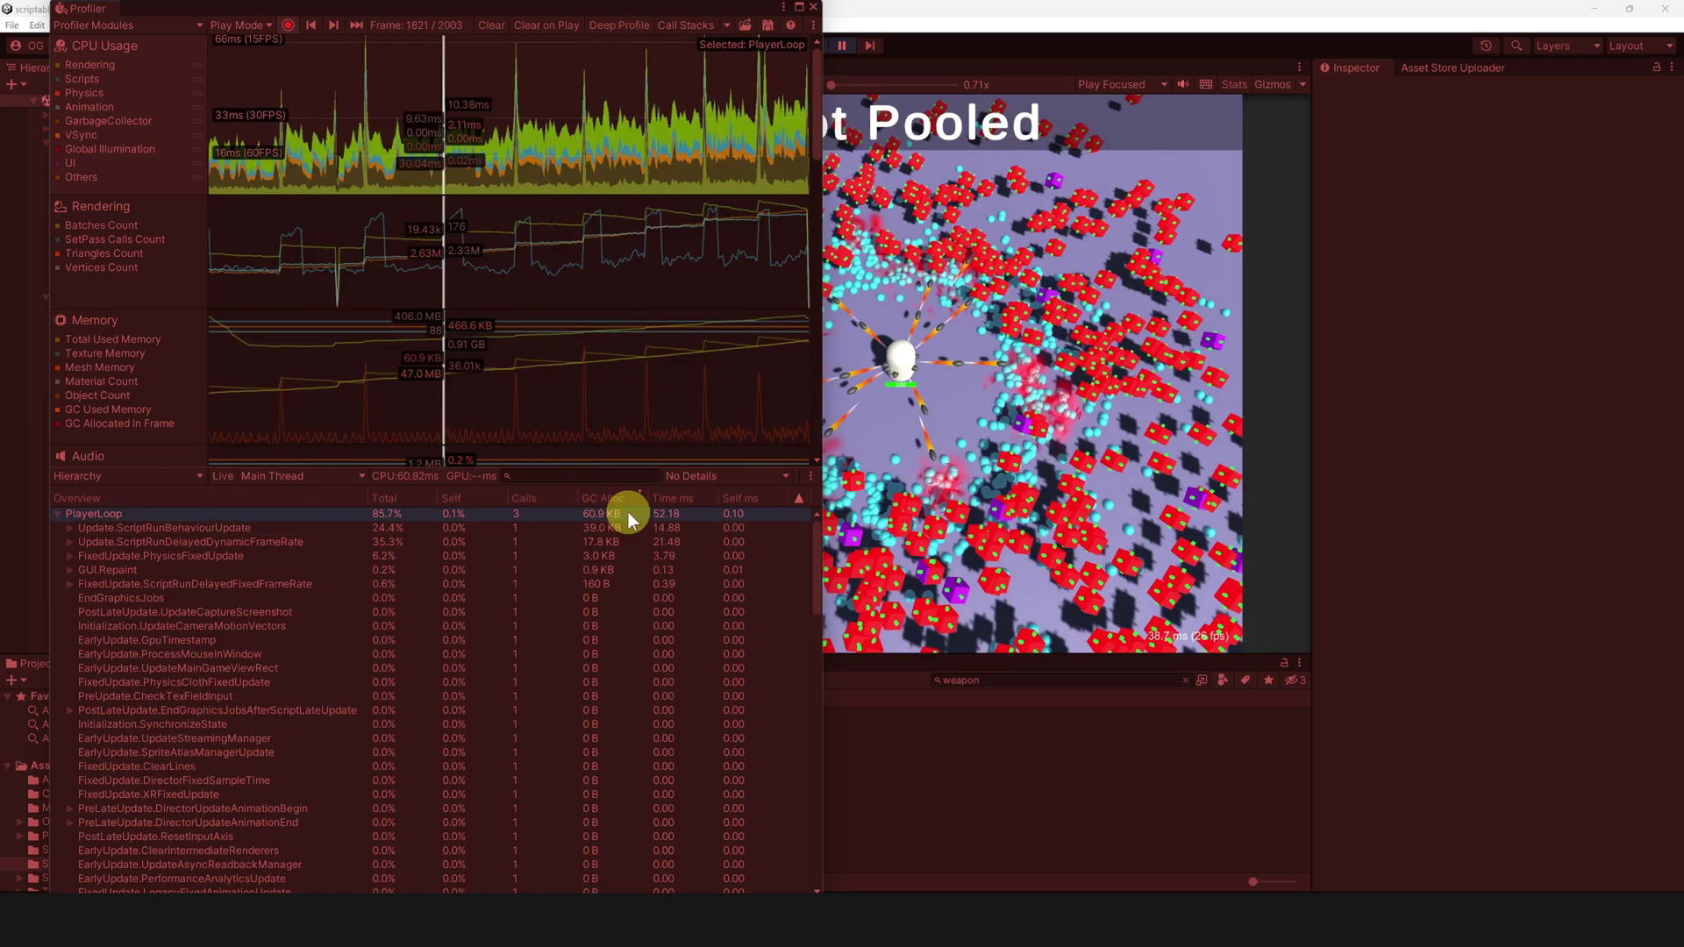
{"action": "double_click", "coordinate": [620, 524]}
Step: Expand Weapon.Update() and Spawner.Update() under BehaviourUpdate to reveal their GC.Alloc and Instantiate entries
{"action": "key", "text": "Down"}
{"action": "key", "text": "Right"}
{"action": "key", "text": "Down"}
{"action": "key", "text": "Down"}
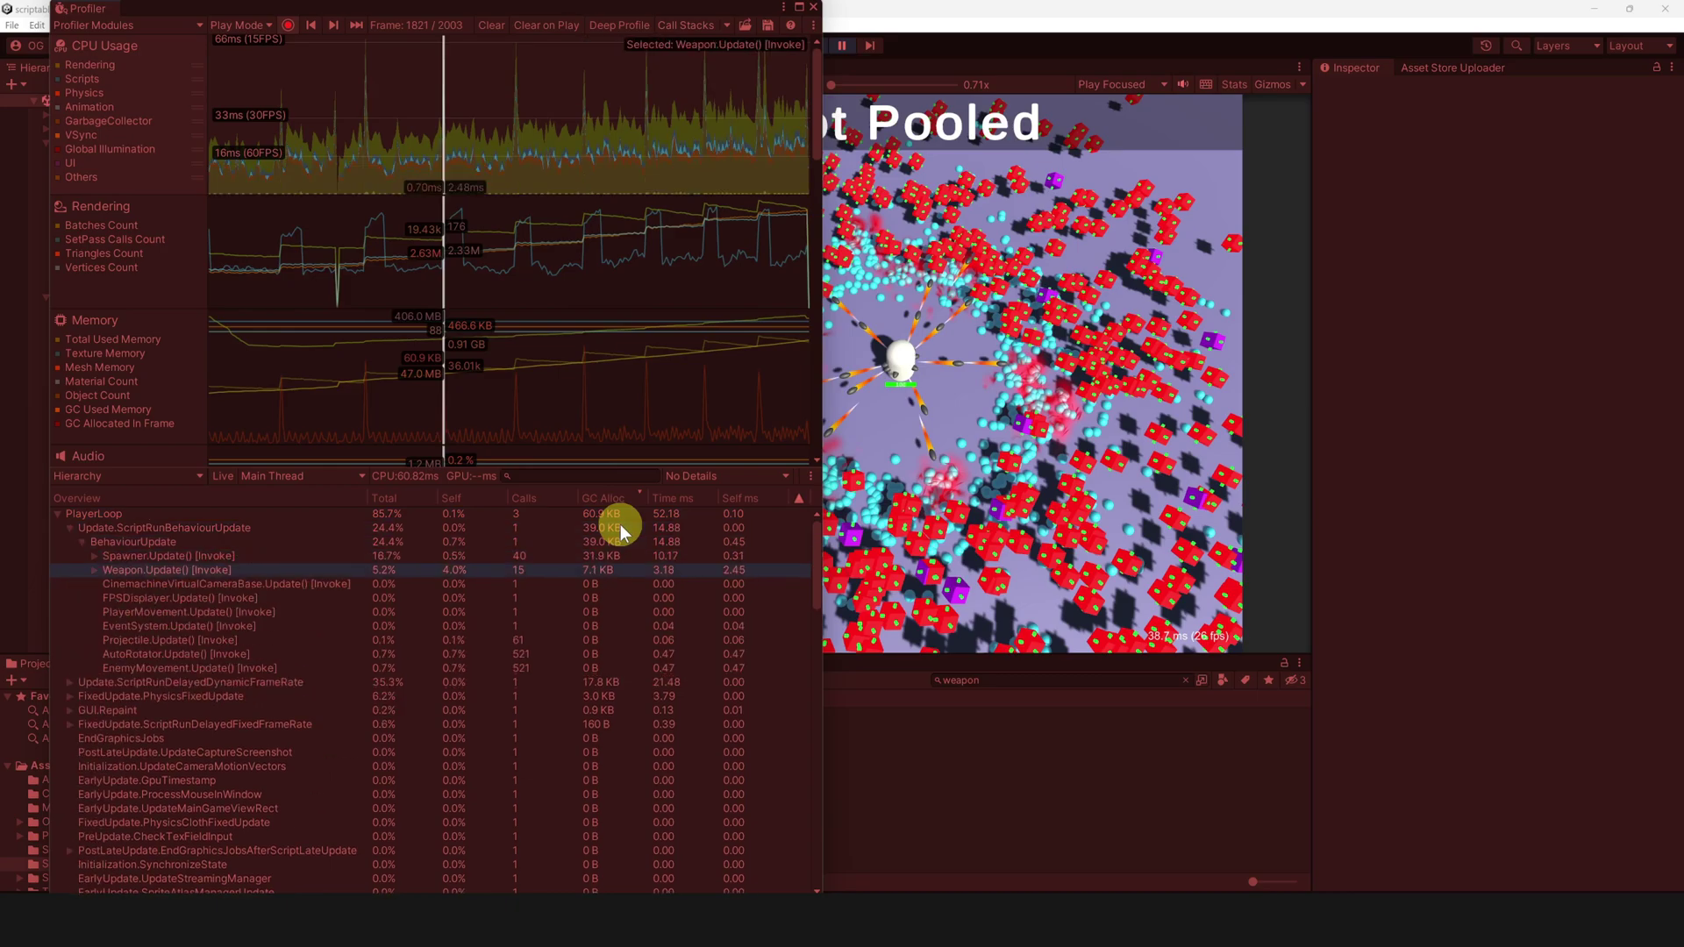
{"action": "key", "text": "Right"}
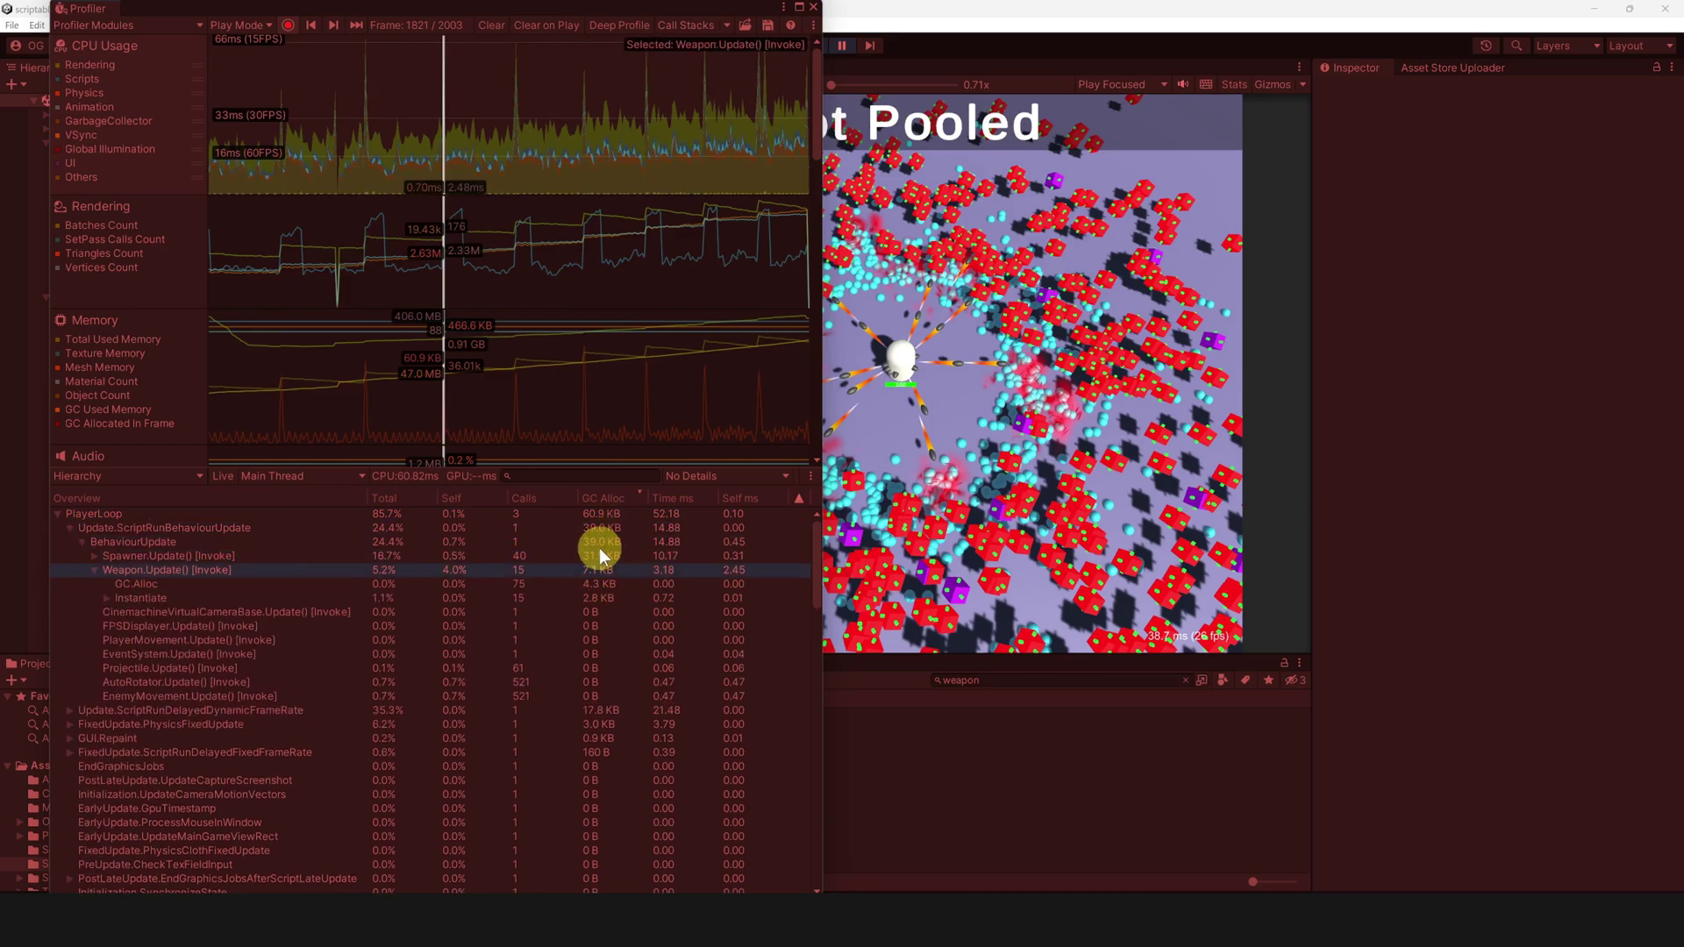
{"action": "key", "text": "Up"}
{"action": "key", "text": "Right"}
{"action": "key", "text": "Down"}
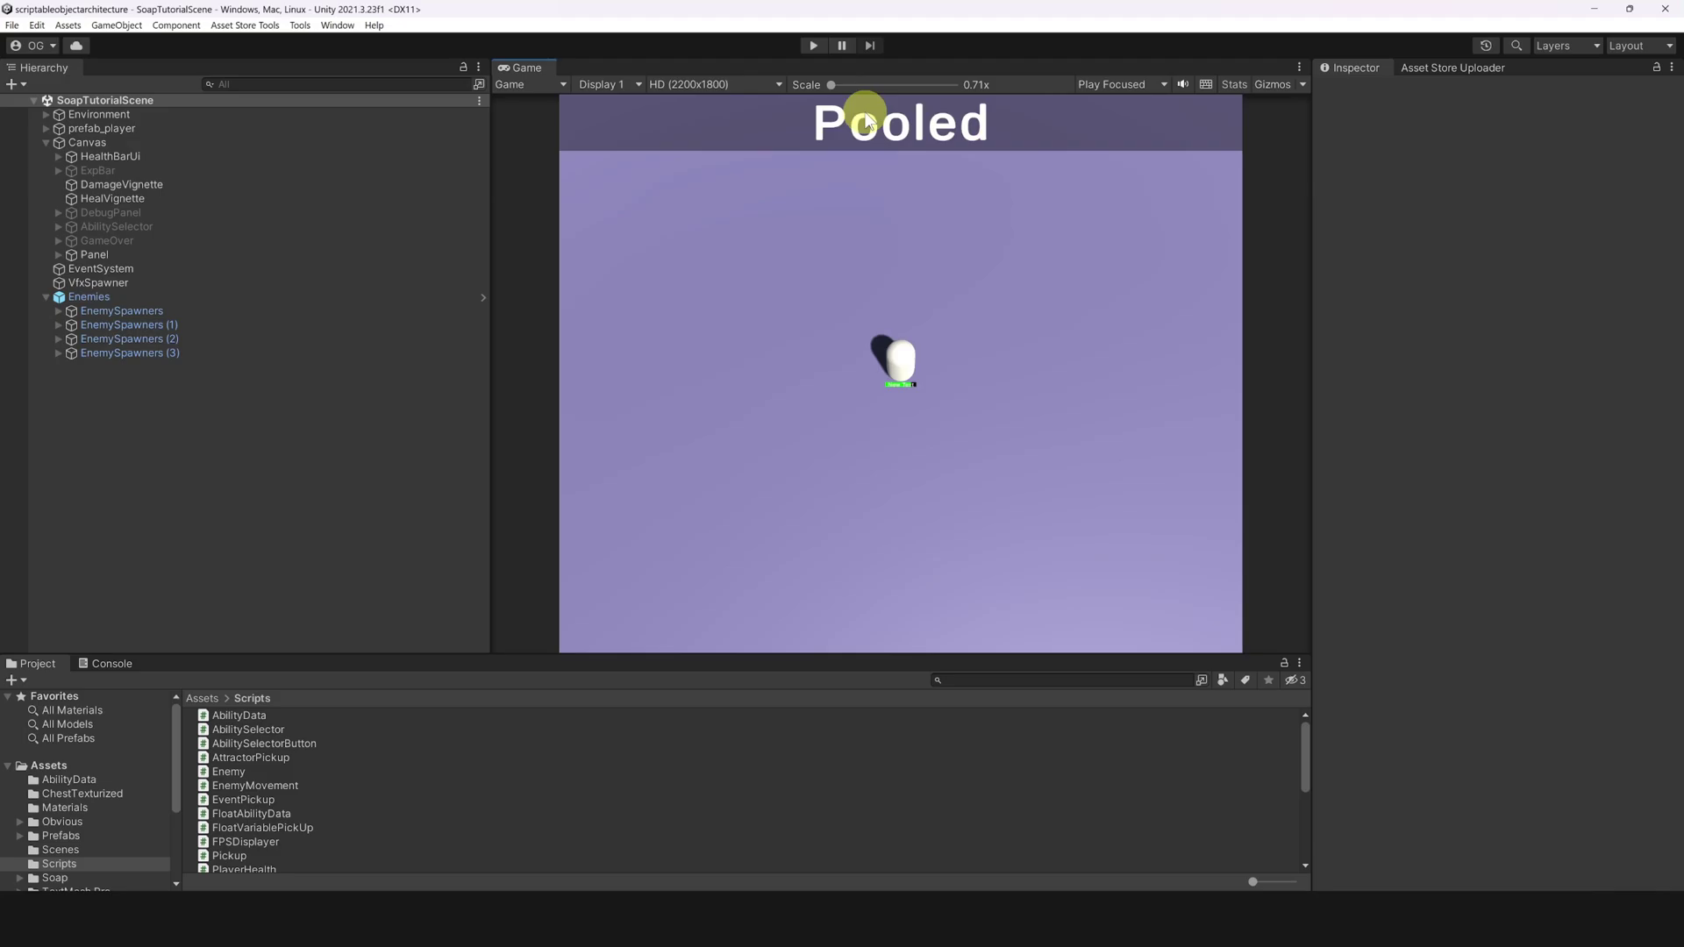
Step: Start the Pooled scene so enemies, projectiles and experience pickups spawn
{"action": "left_click", "coordinate": [814, 46]}
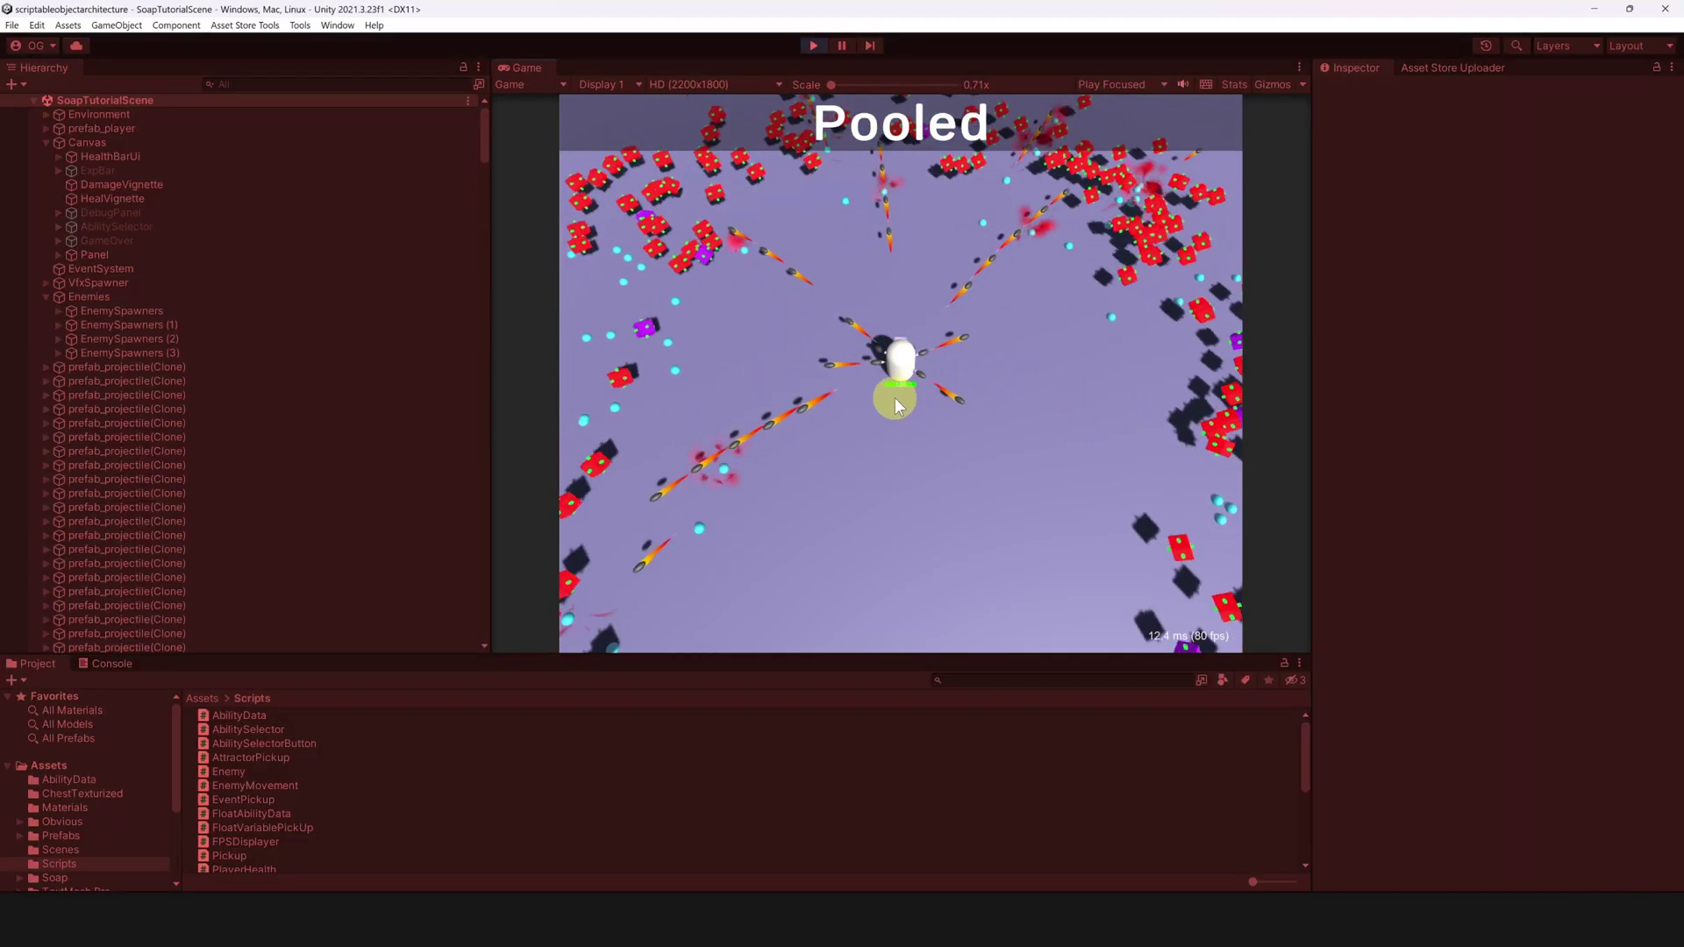
{"action": "scroll", "coordinate": [372, 500], "scroll_direction": "down", "scroll_amount": 5}
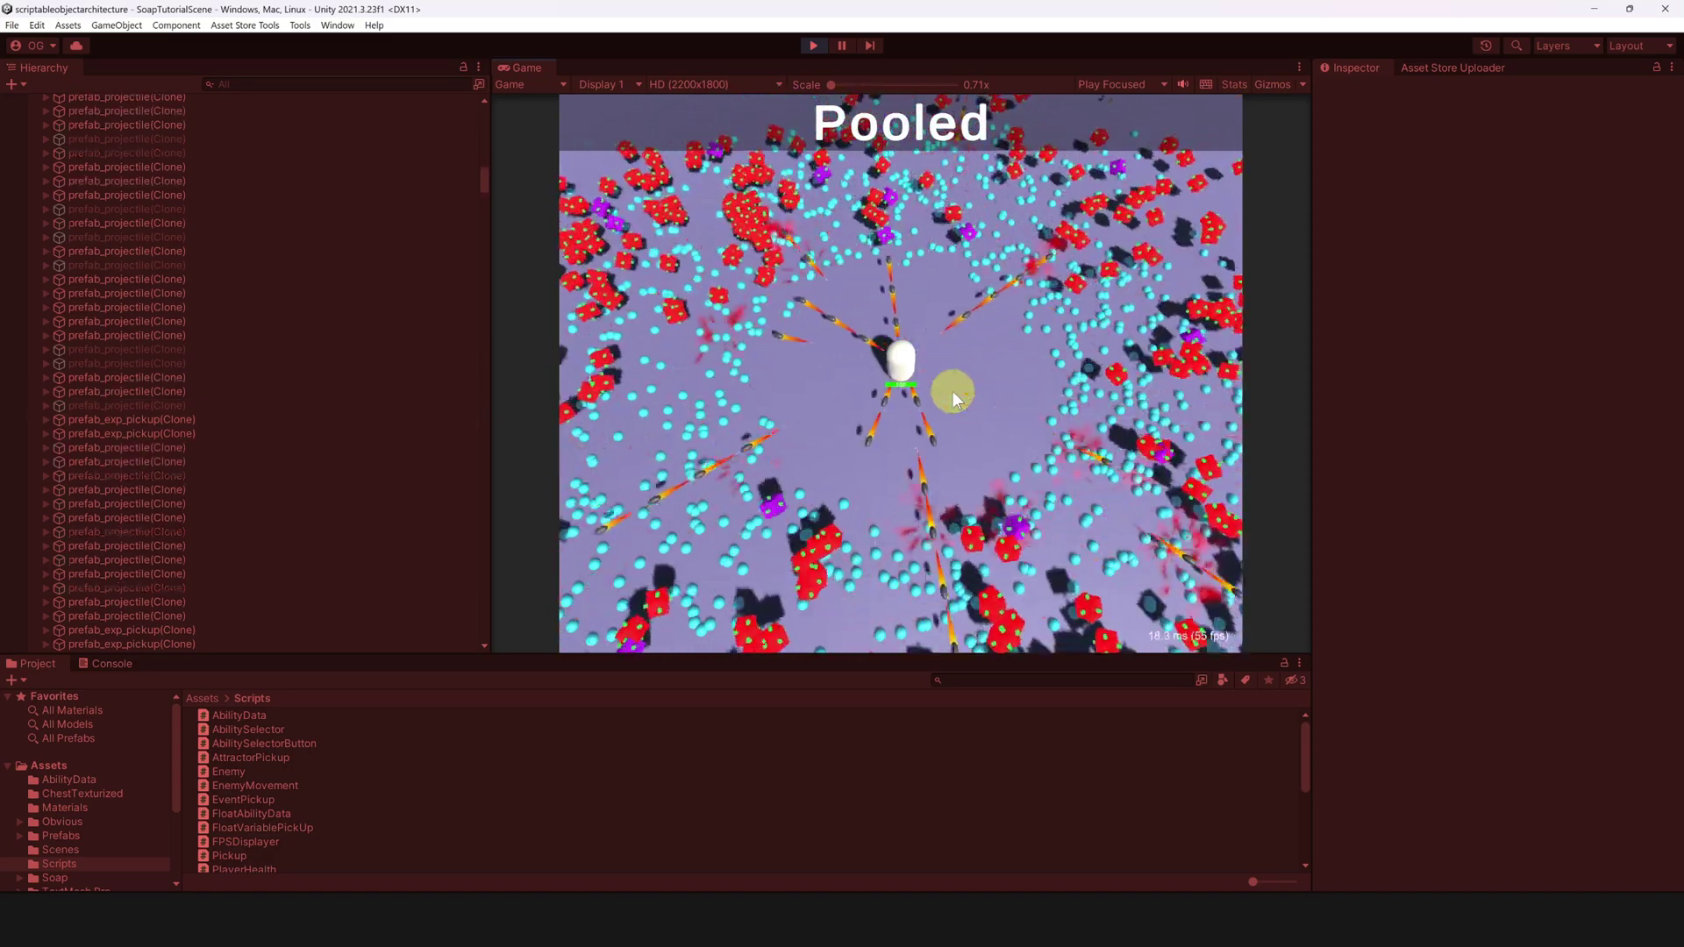
Step: Profile Pooled frames, confirming PlayerLoop allocates only 0.9 KB GC, then close the Profiler
{"action": "key", "text": "ctrl+7"}
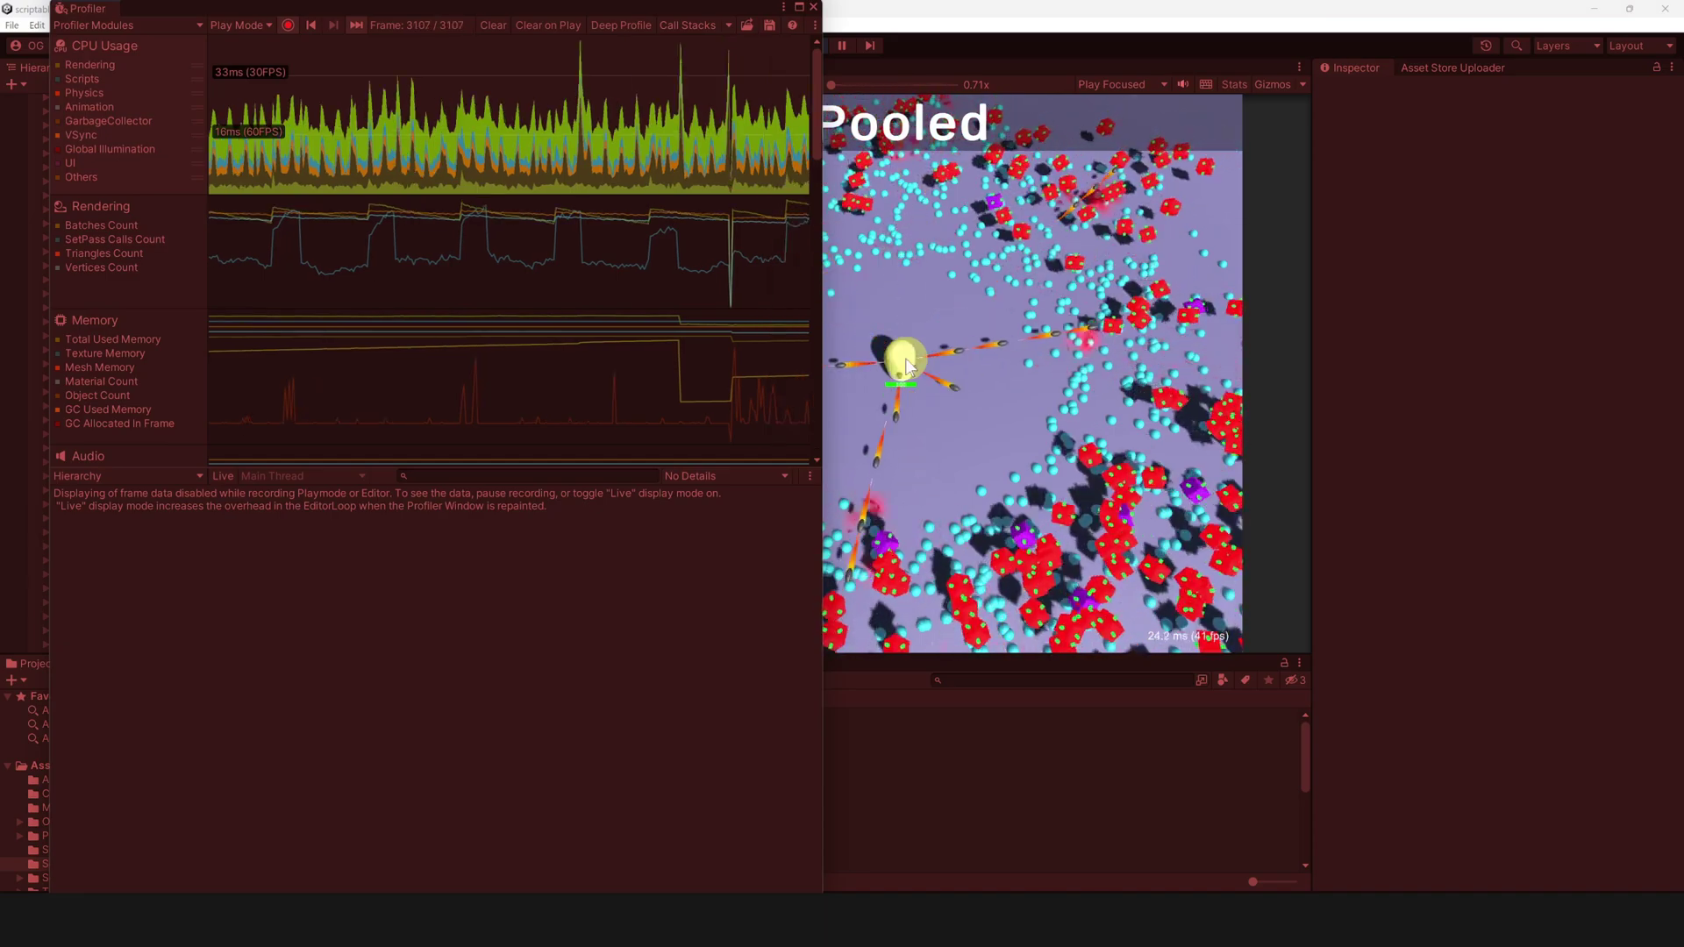
{"action": "left_click", "coordinate": [552, 145]}
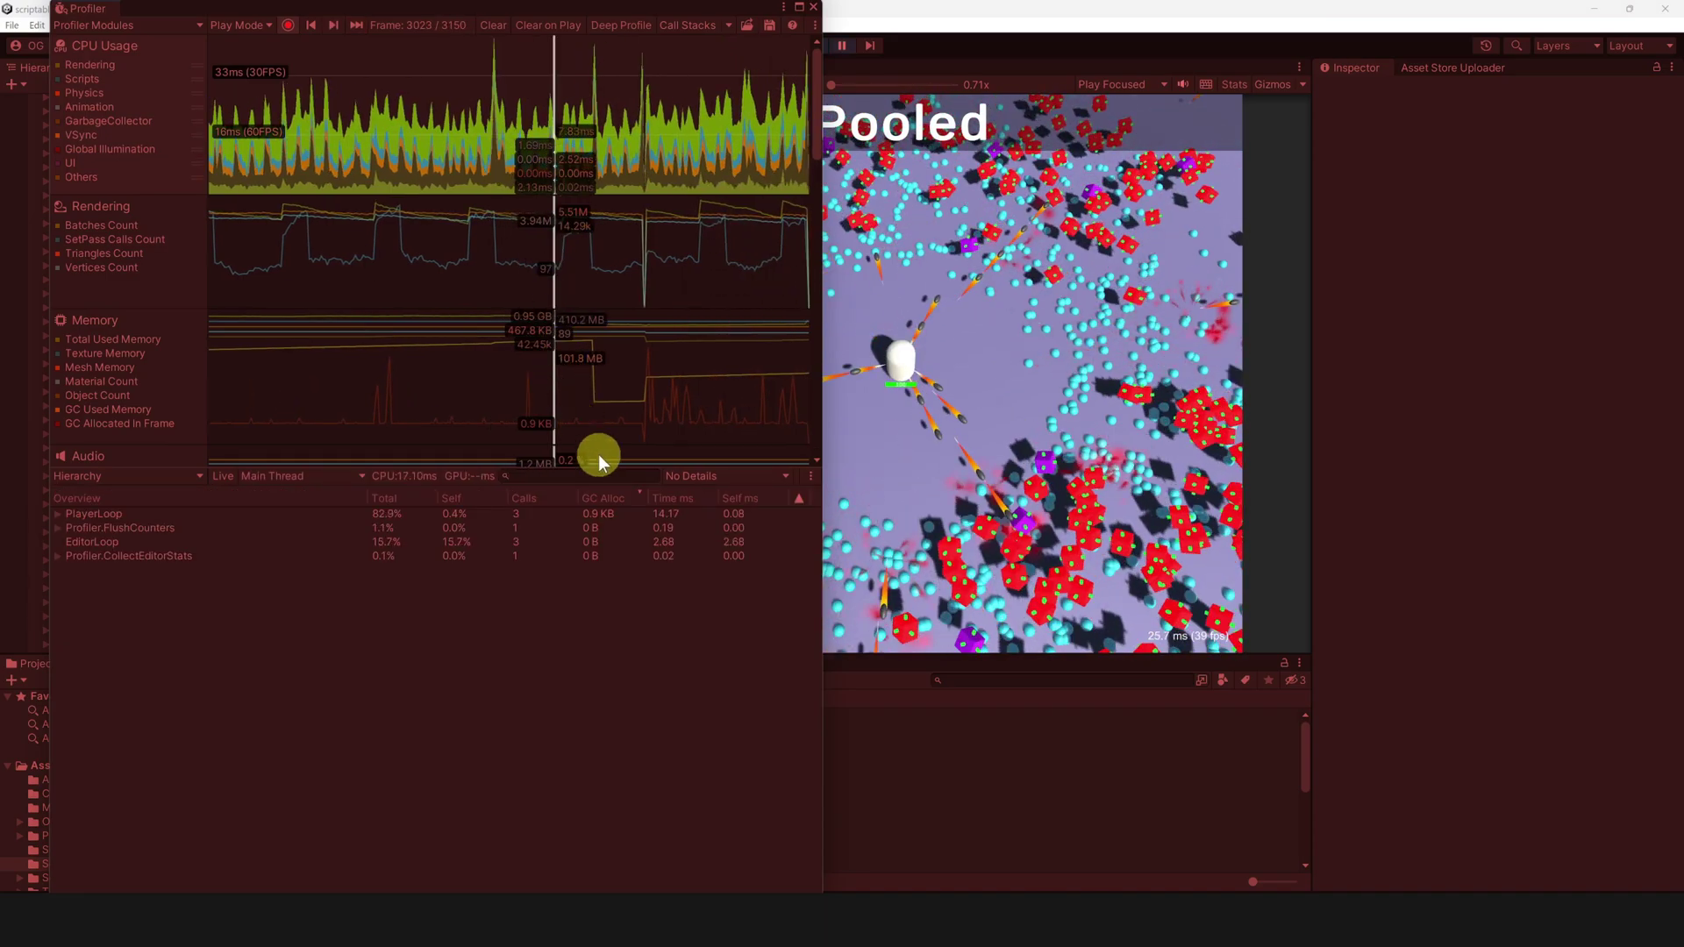
{"action": "double_click", "coordinate": [597, 513]}
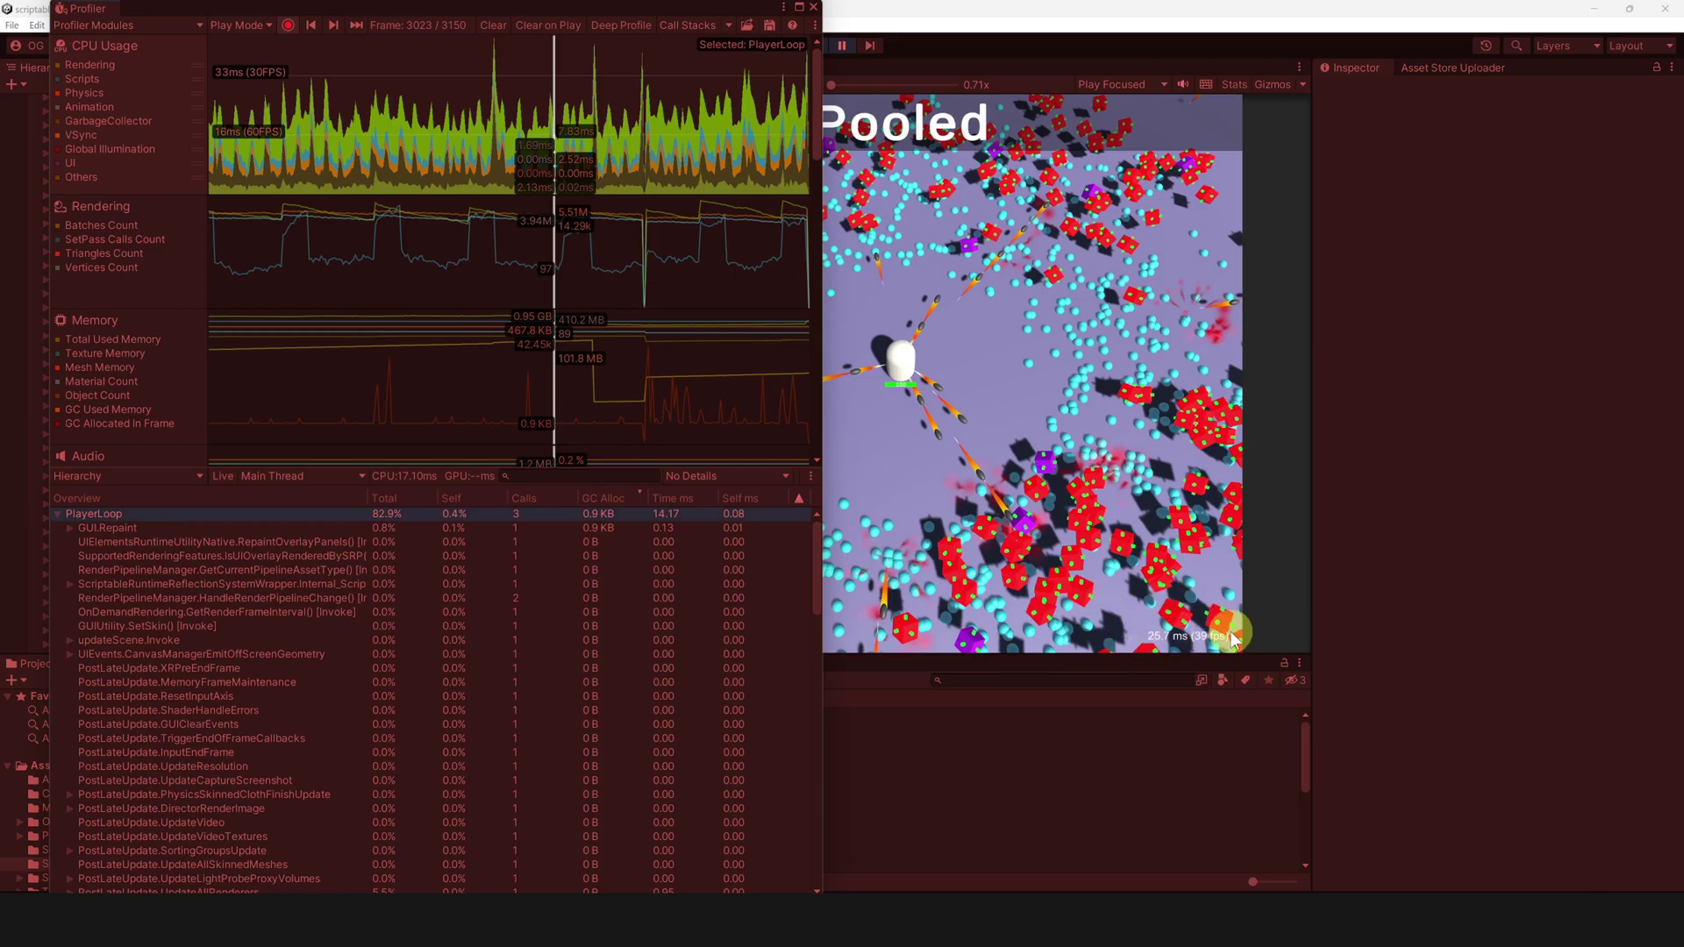
{"action": "left_click", "coordinate": [626, 395]}
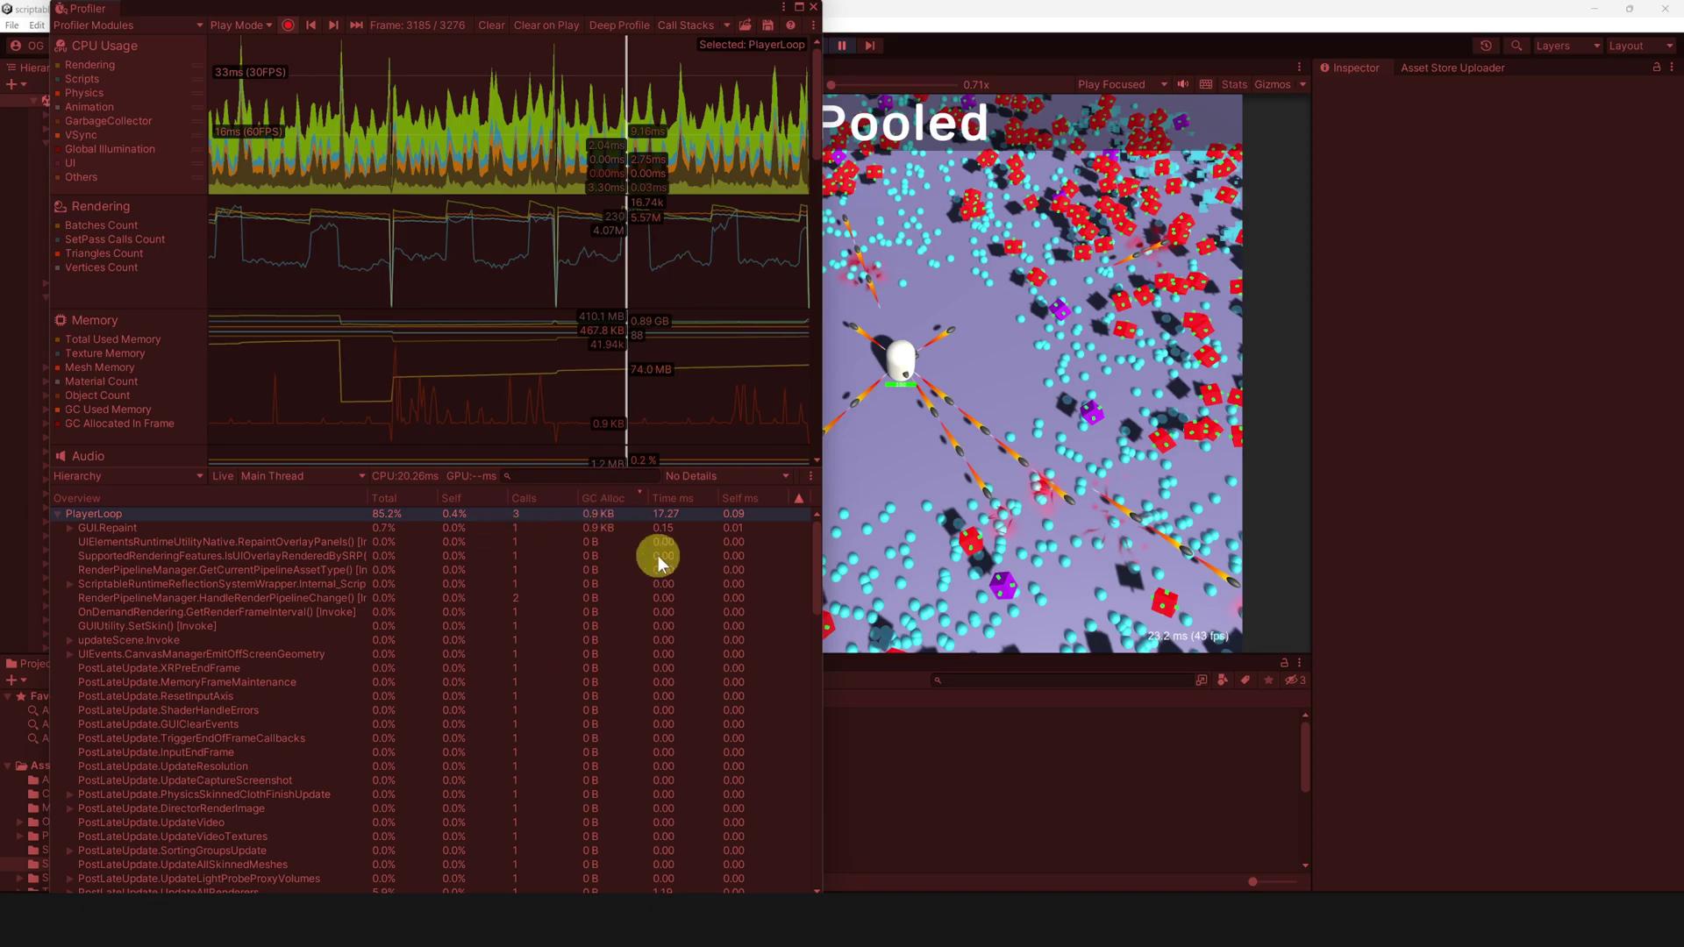
{"action": "left_click", "coordinate": [814, 9]}
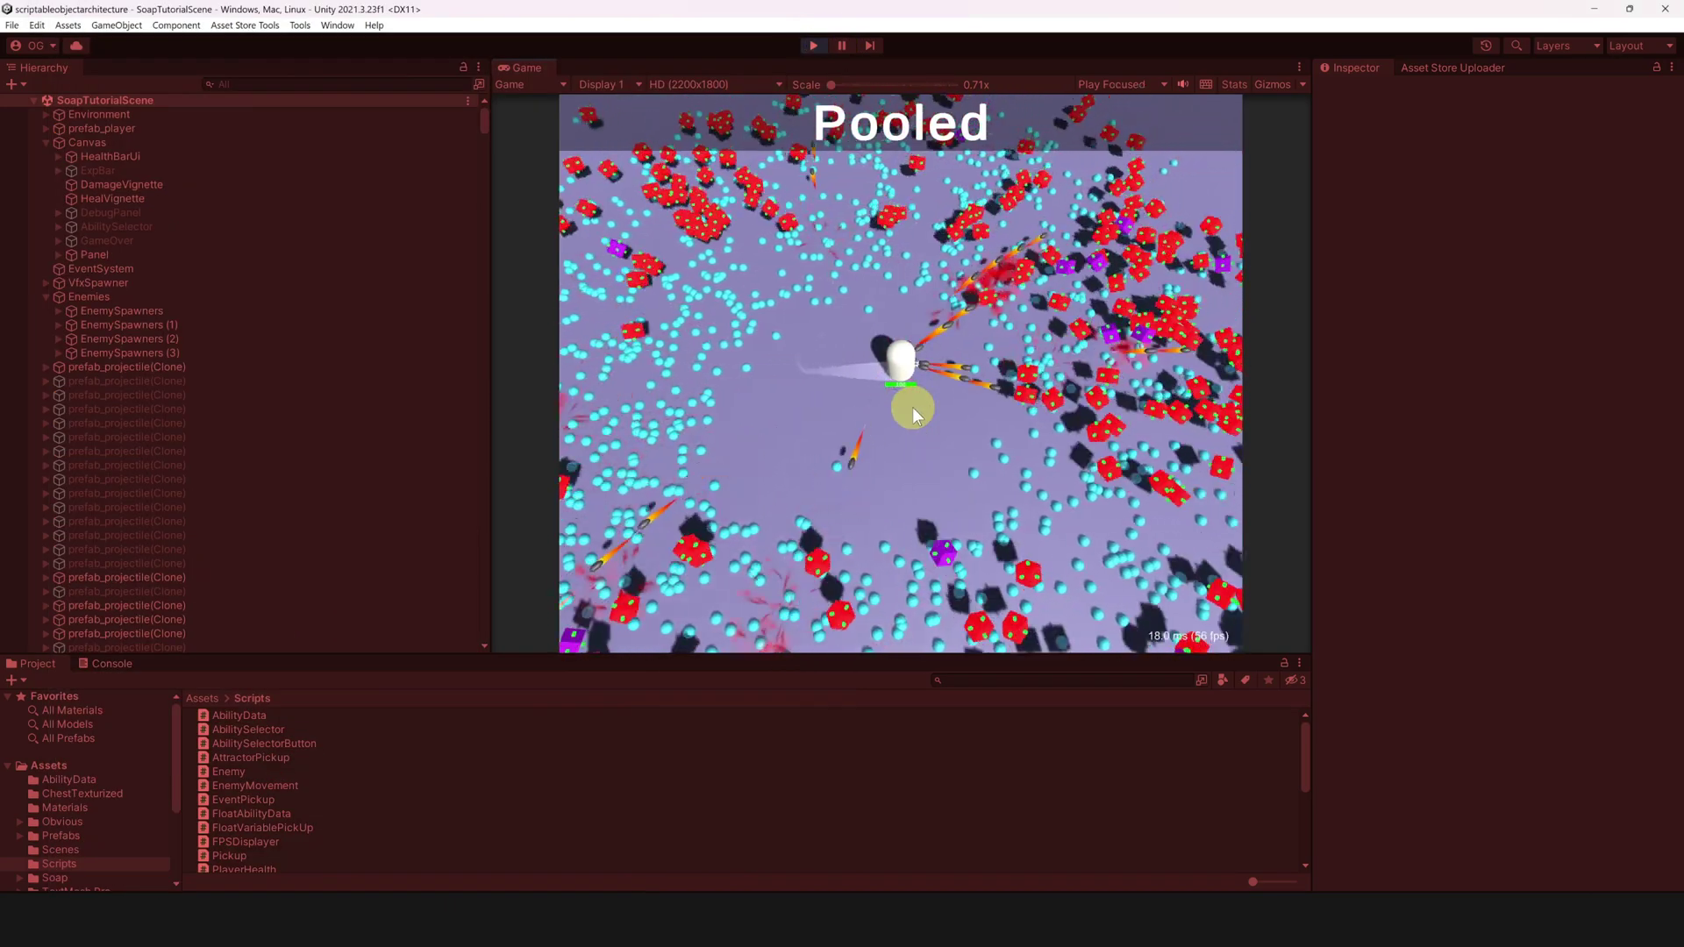
Step: Stop the Pooled scene and open File > Build Settings
{"action": "left_click", "coordinate": [813, 46]}
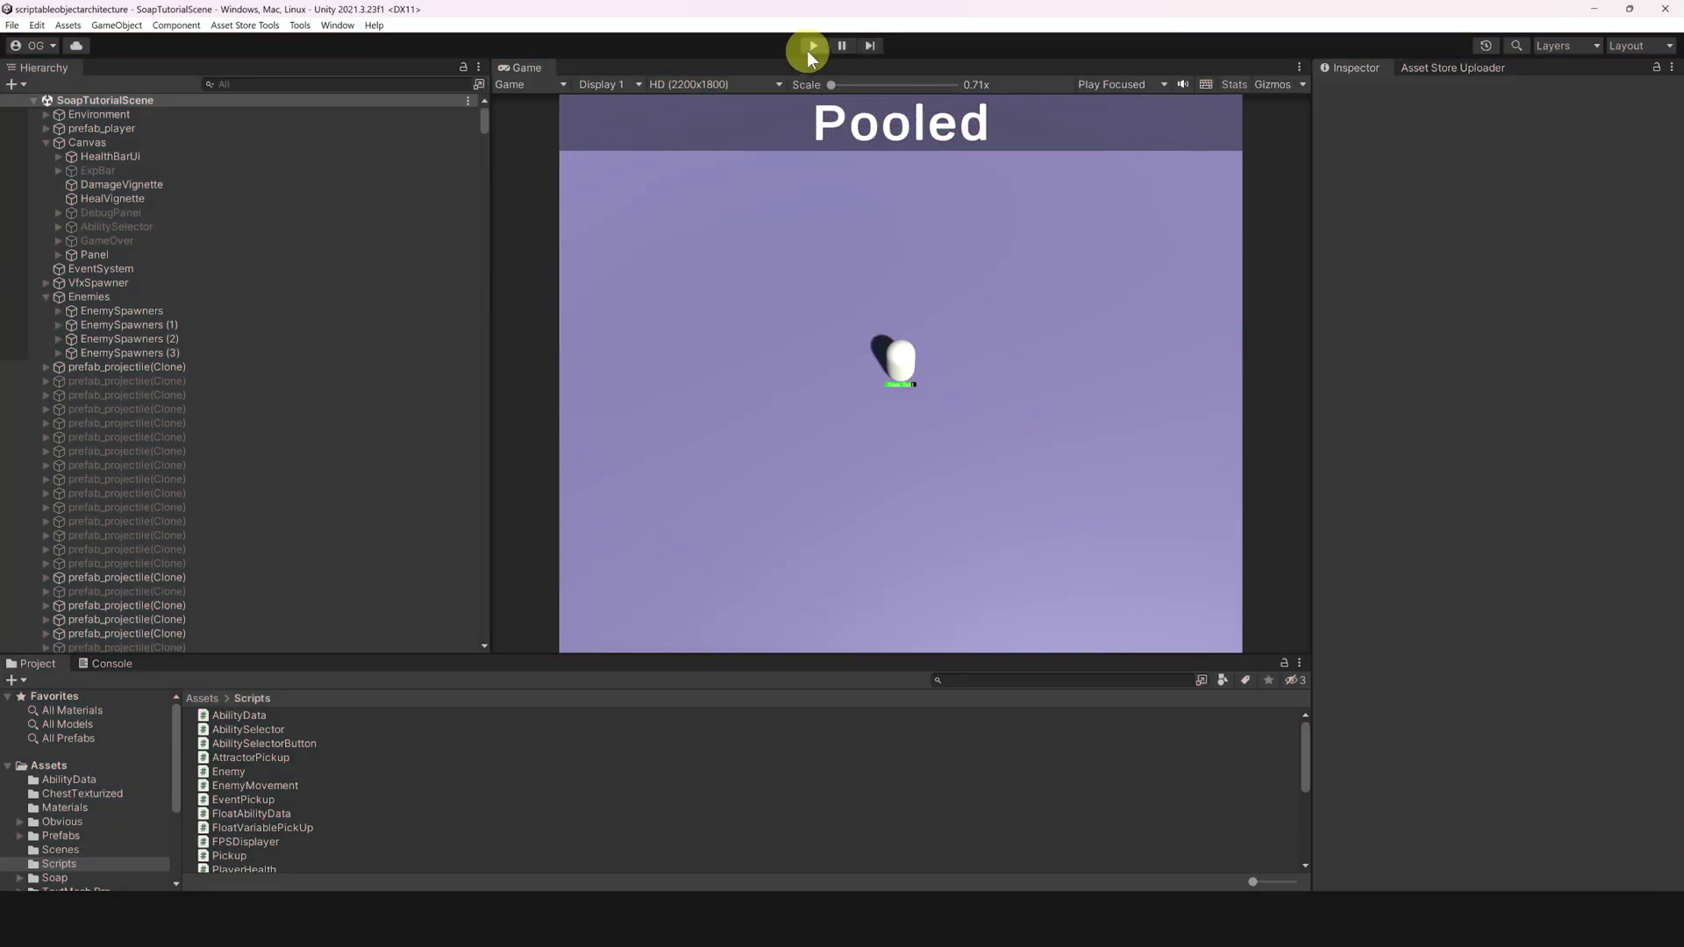
{"action": "left_click", "coordinate": [13, 25]}
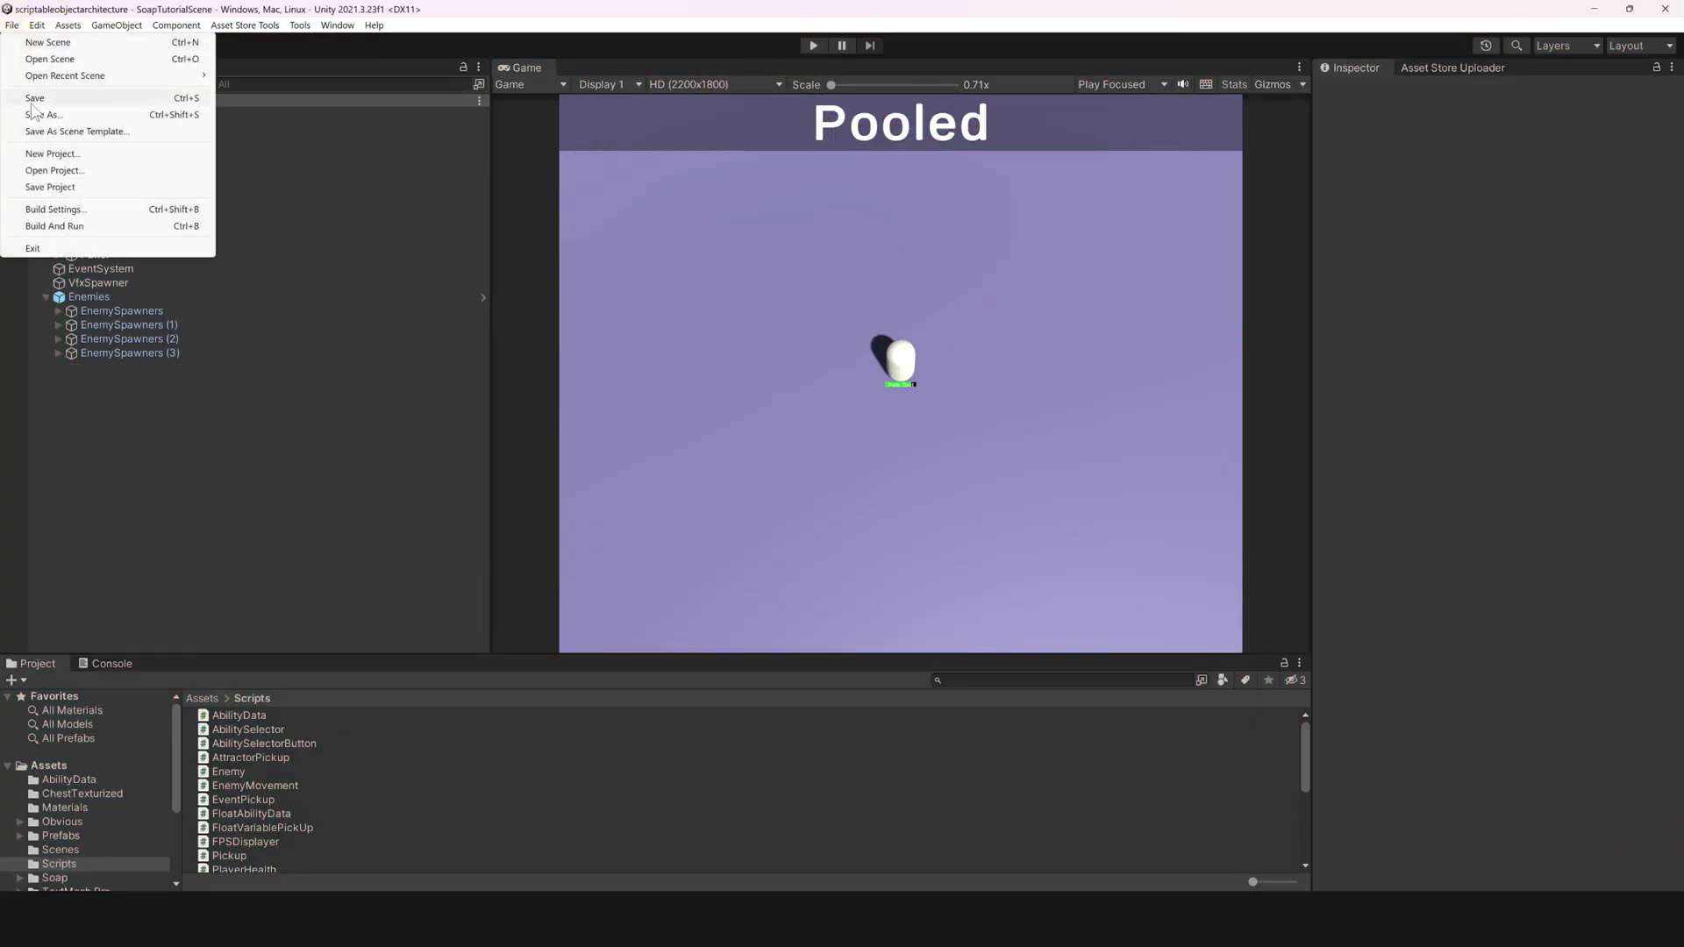
{"action": "left_click", "coordinate": [50, 209]}
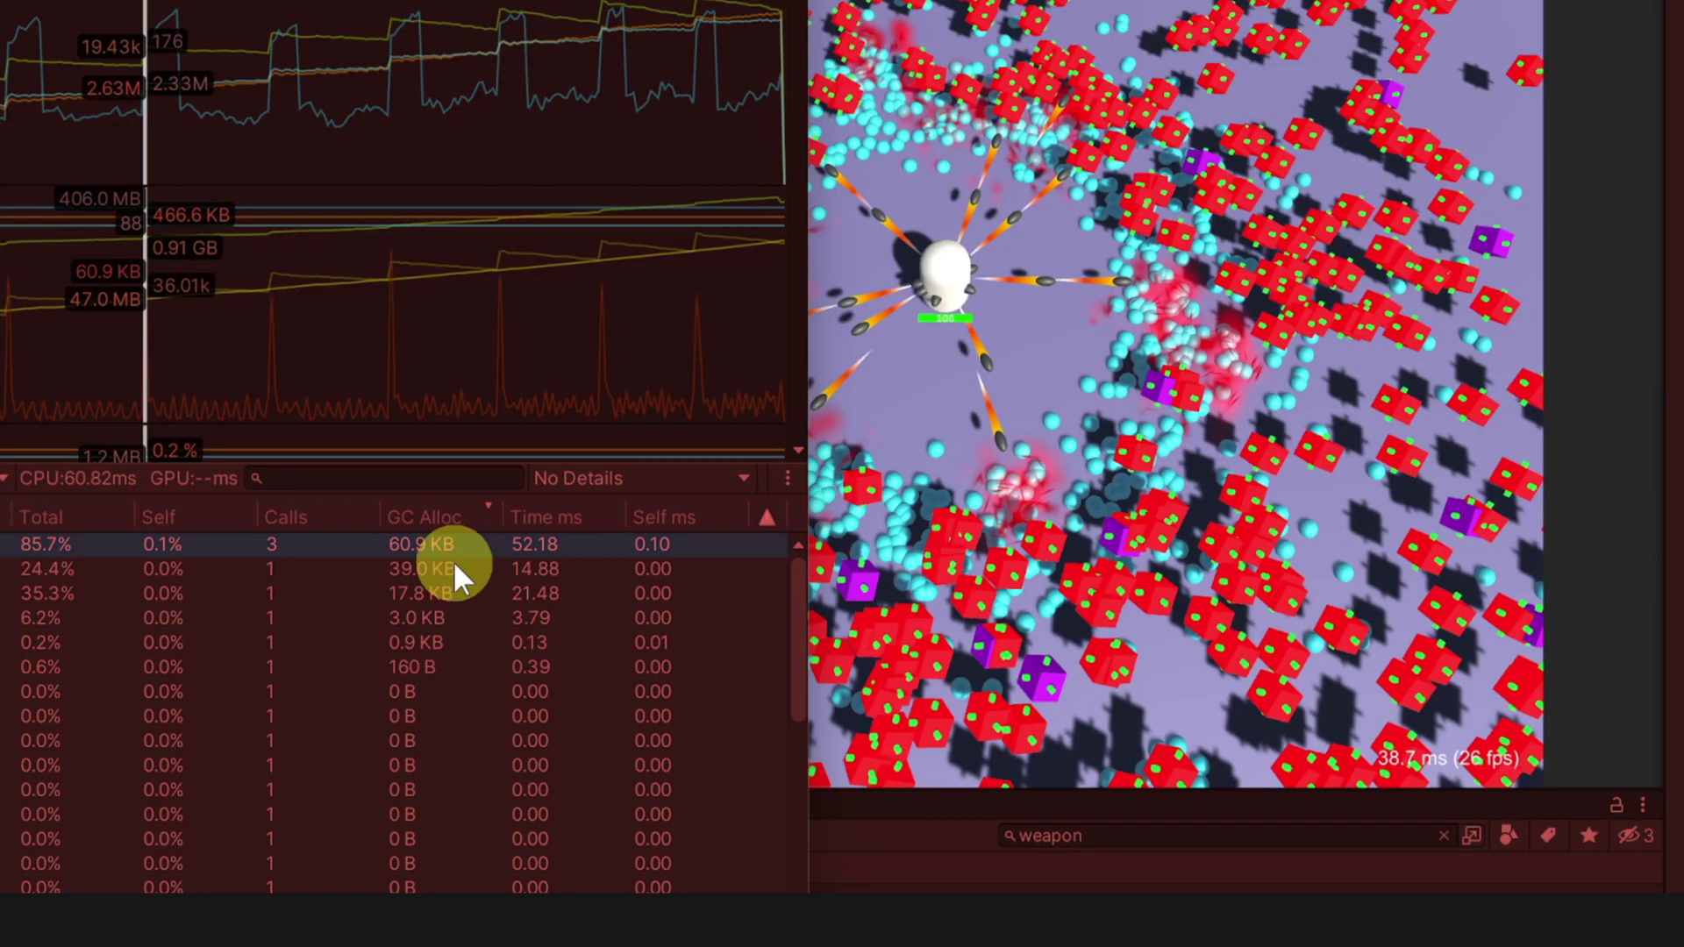
Step: Expand the 5.2% Weapon.Update entry to show its 4.3 KB and 2.8 KB allocations, then return to the 24.4% BehaviourUpdate entry
{"action": "key", "text": "Down"}
{"action": "key", "text": "Down"}
{"action": "key", "text": "Down"}
{"action": "key", "text": "Right"}
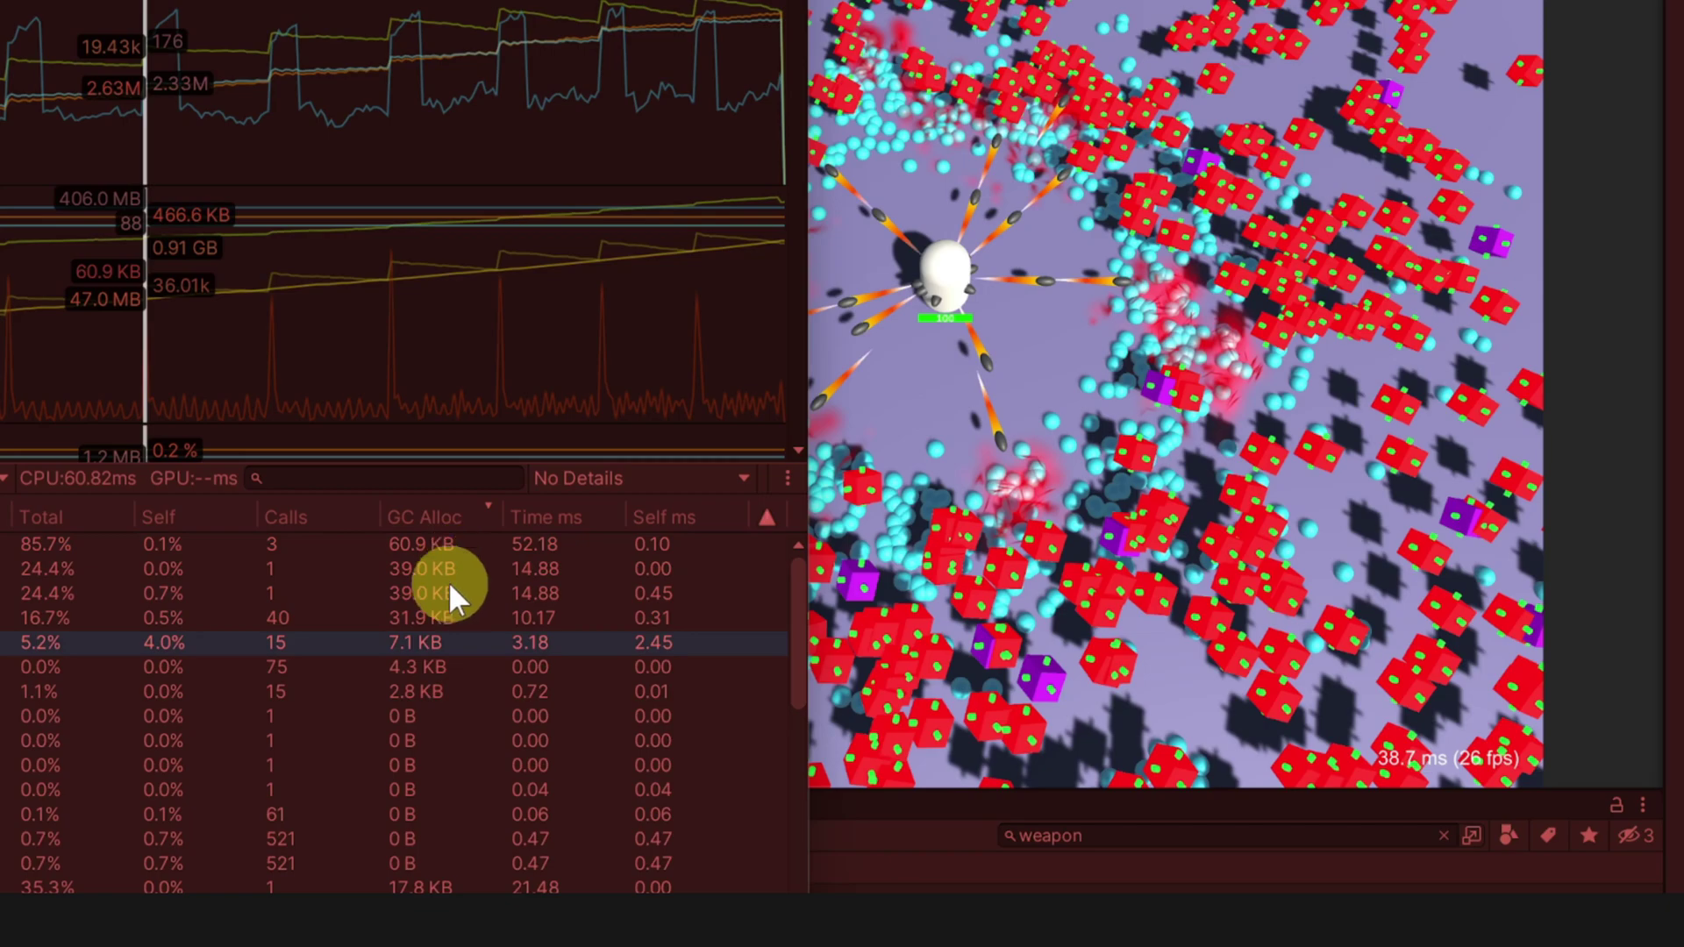
{"action": "key", "text": "Up"}
{"action": "key", "text": "Up"}
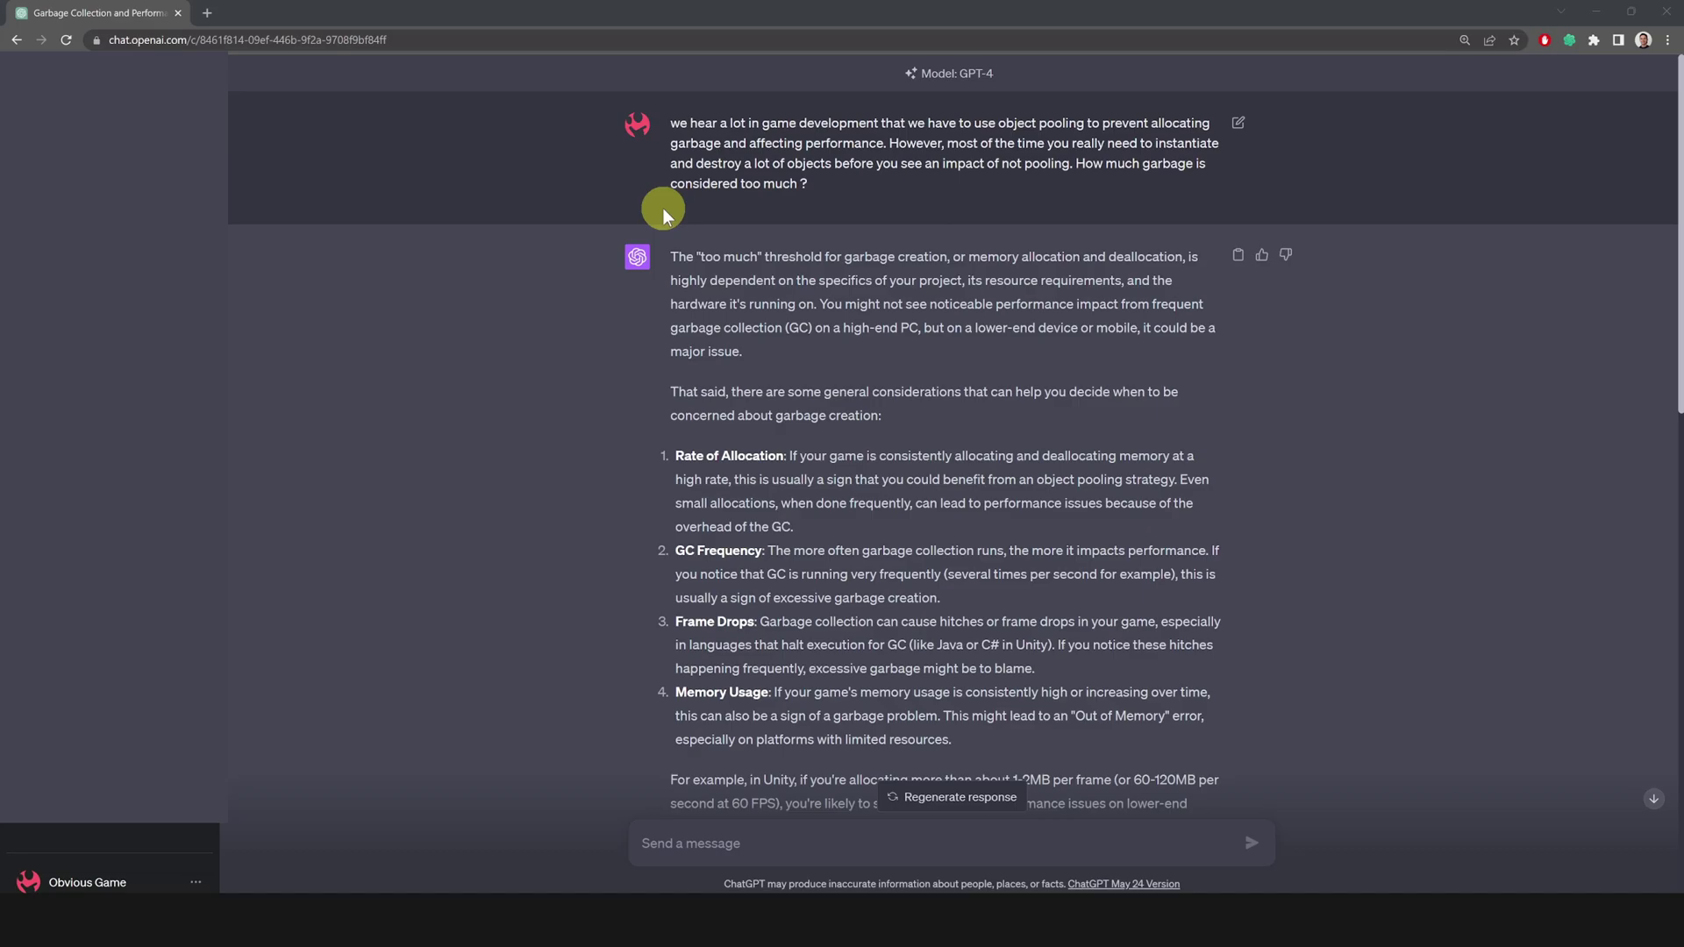
{"action": "scroll", "coordinate": [798, 207], "scroll_direction": "down", "scroll_amount": 3}
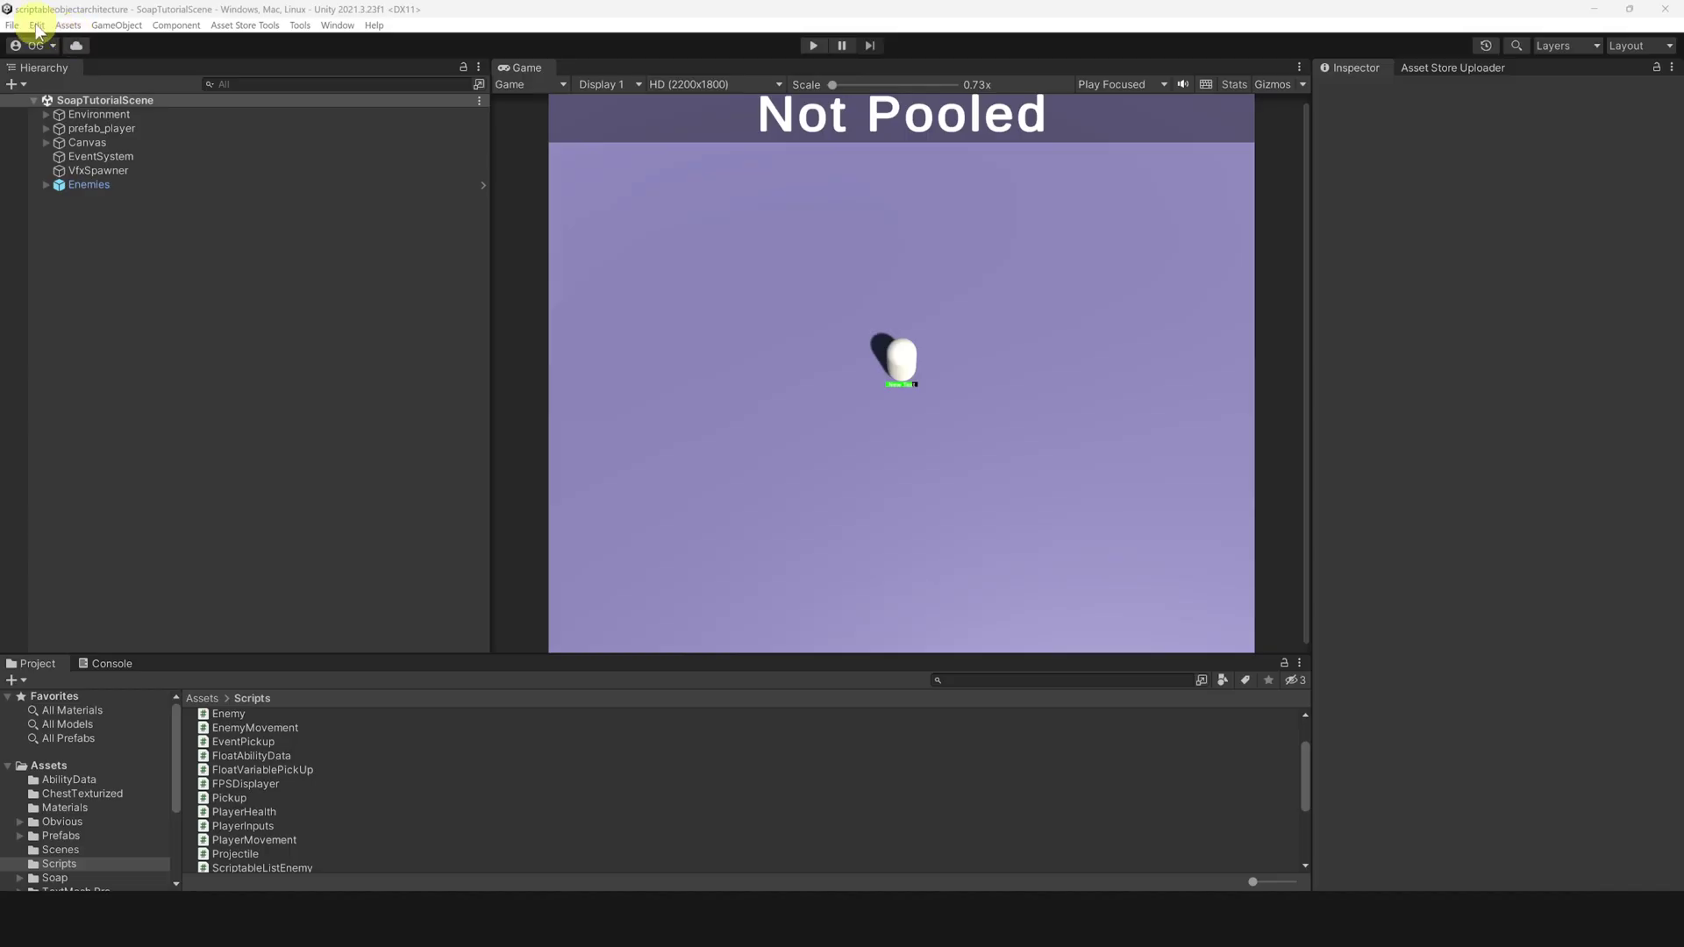
Step: In Build Settings, select Android and switch the project's platform to it
{"action": "left_click", "coordinate": [12, 24]}
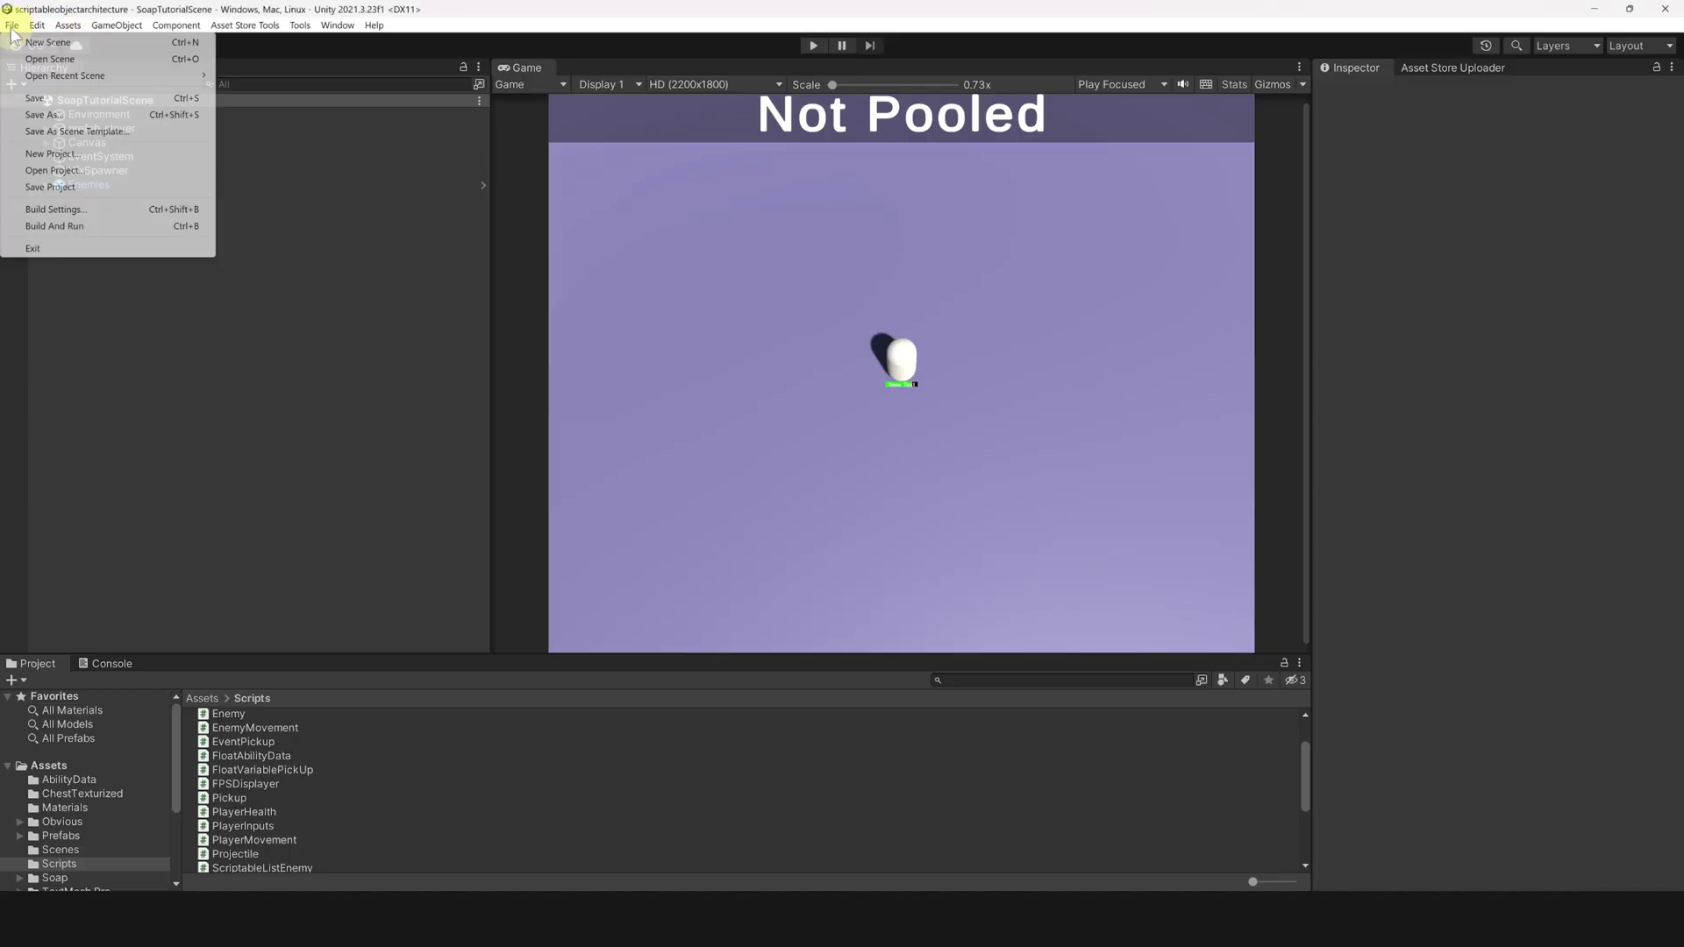
{"action": "left_click", "coordinate": [54, 211]}
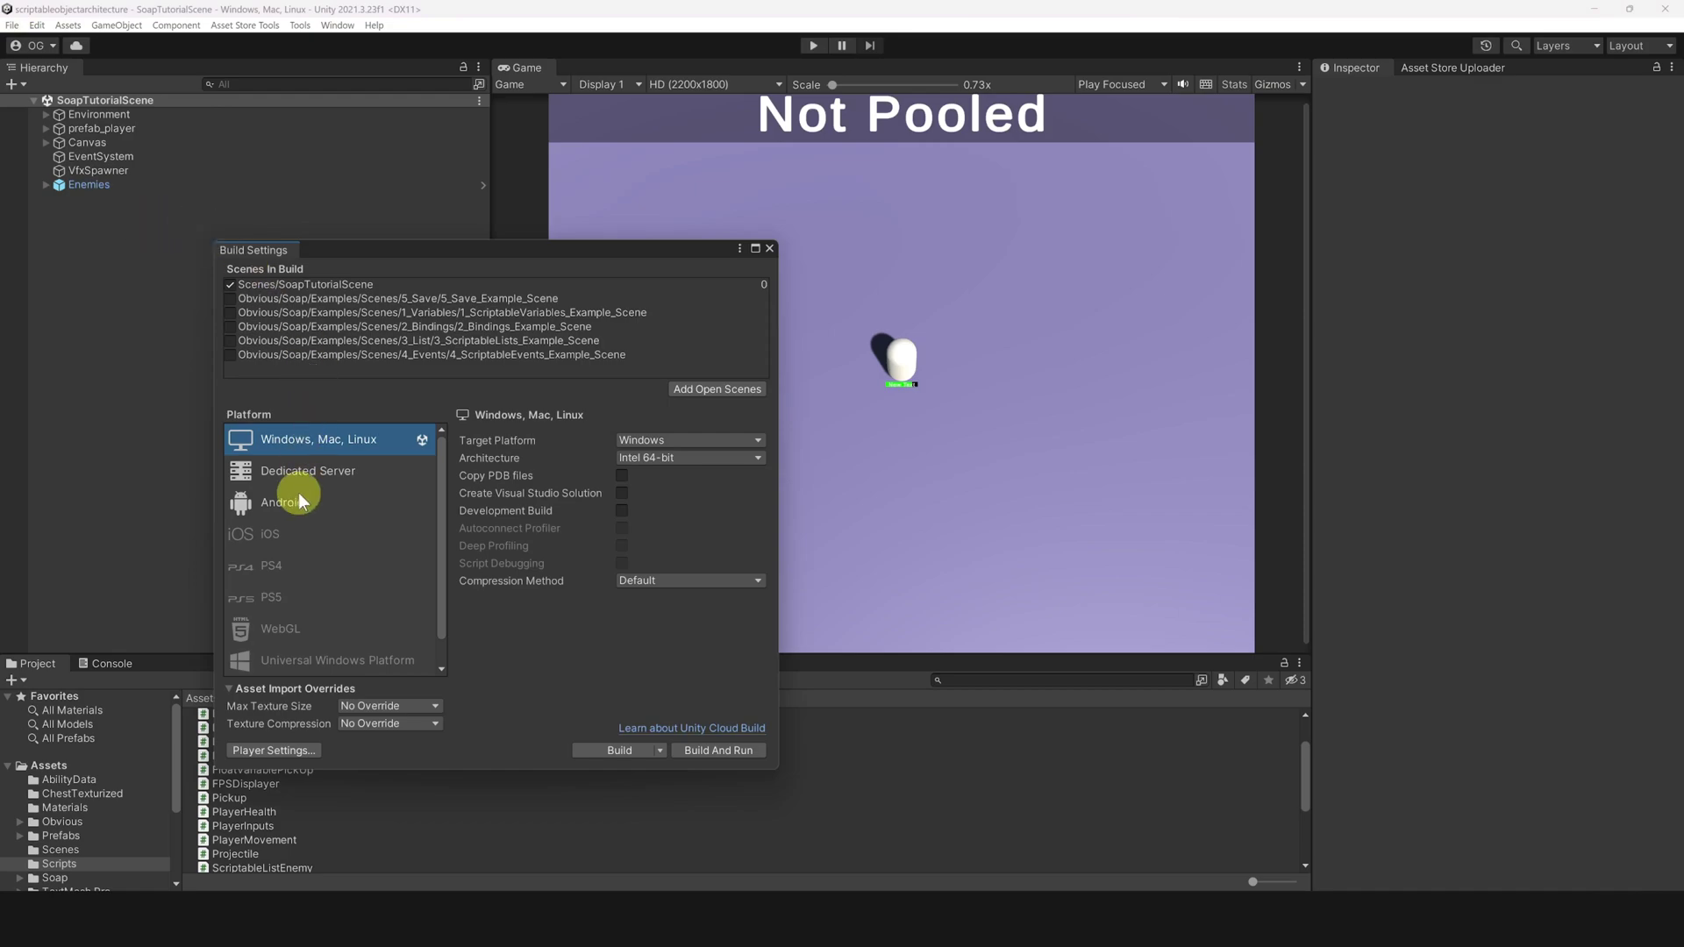
{"action": "left_click", "coordinate": [298, 501]}
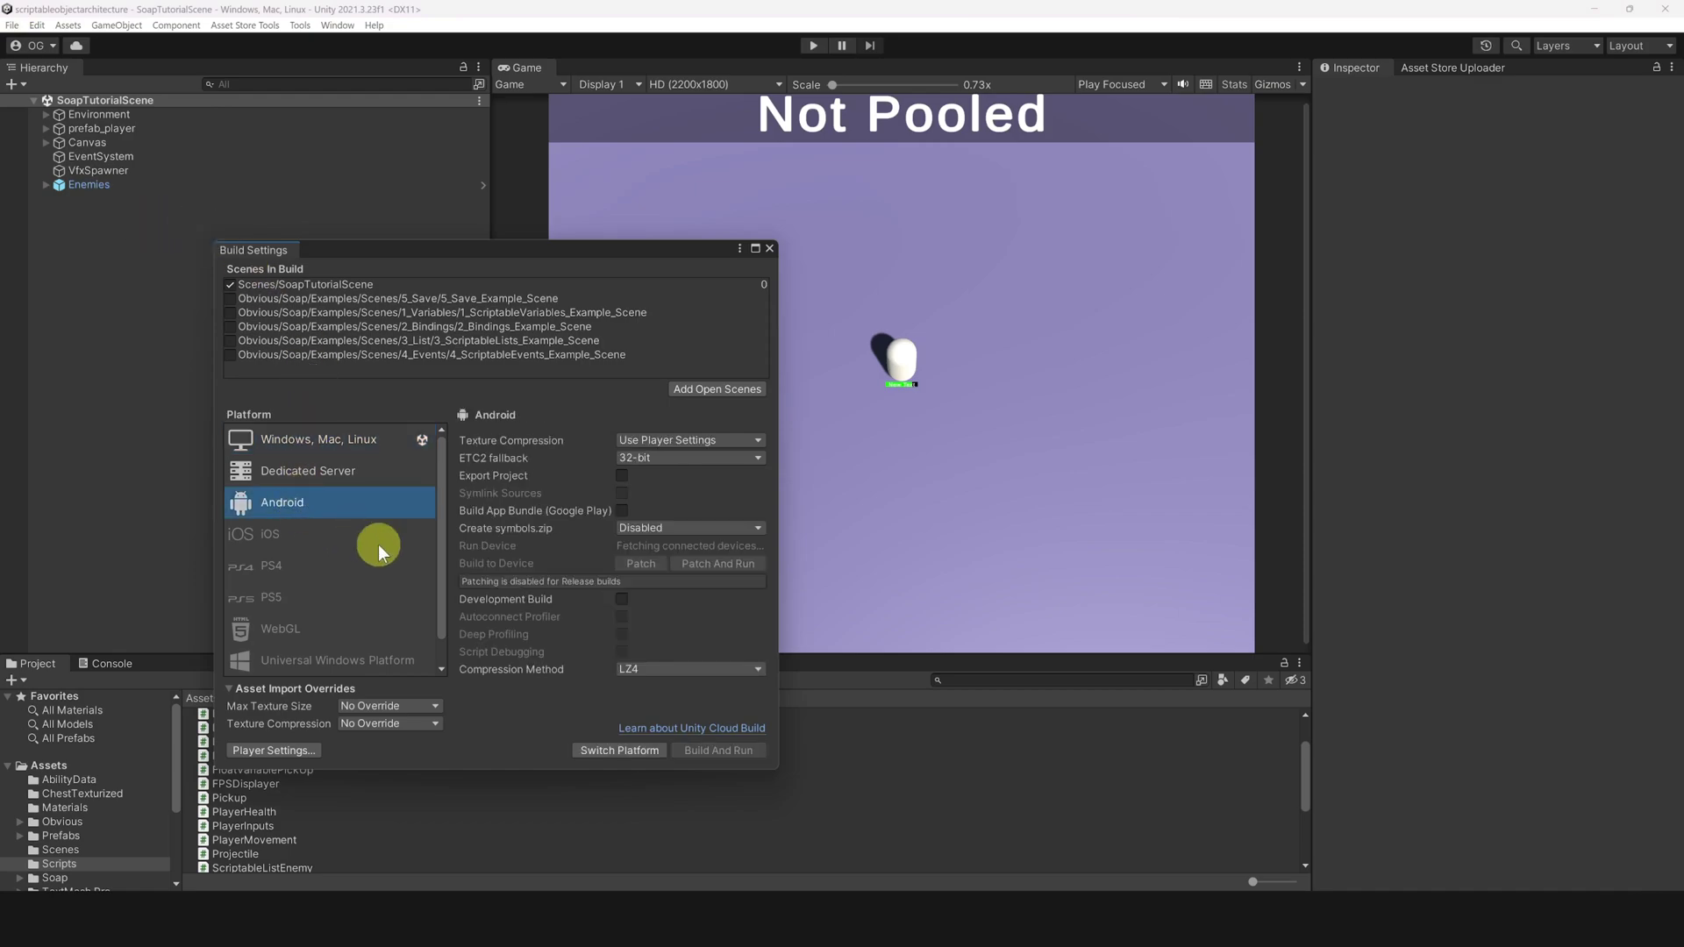
{"action": "left_click", "coordinate": [611, 751]}
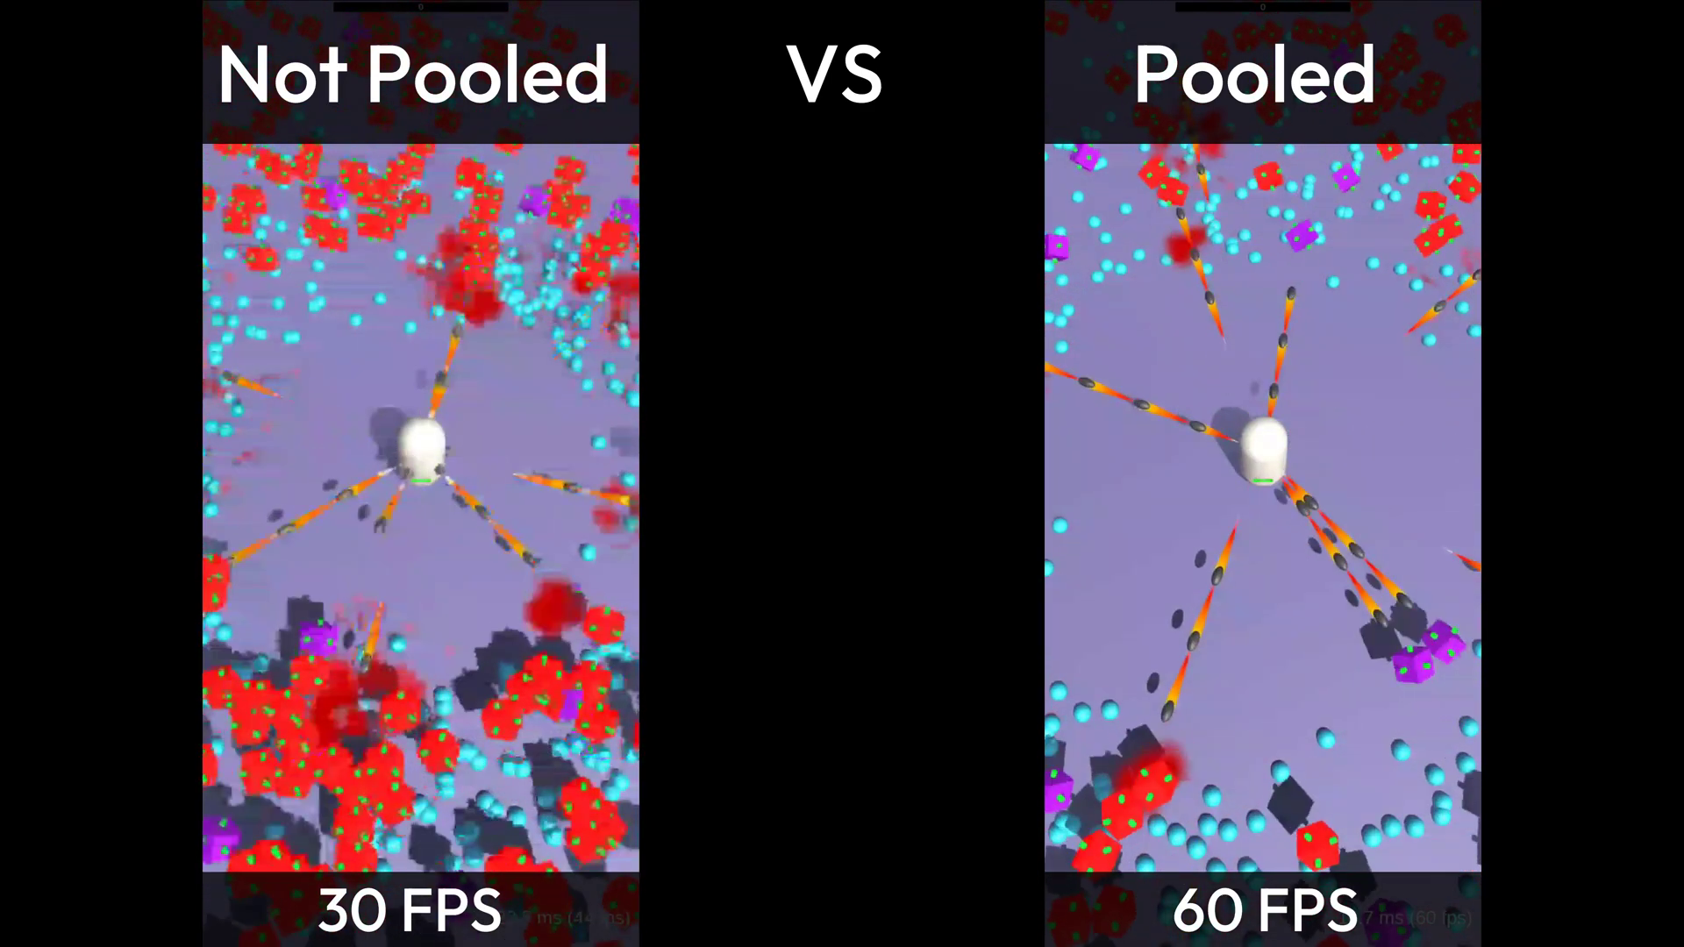